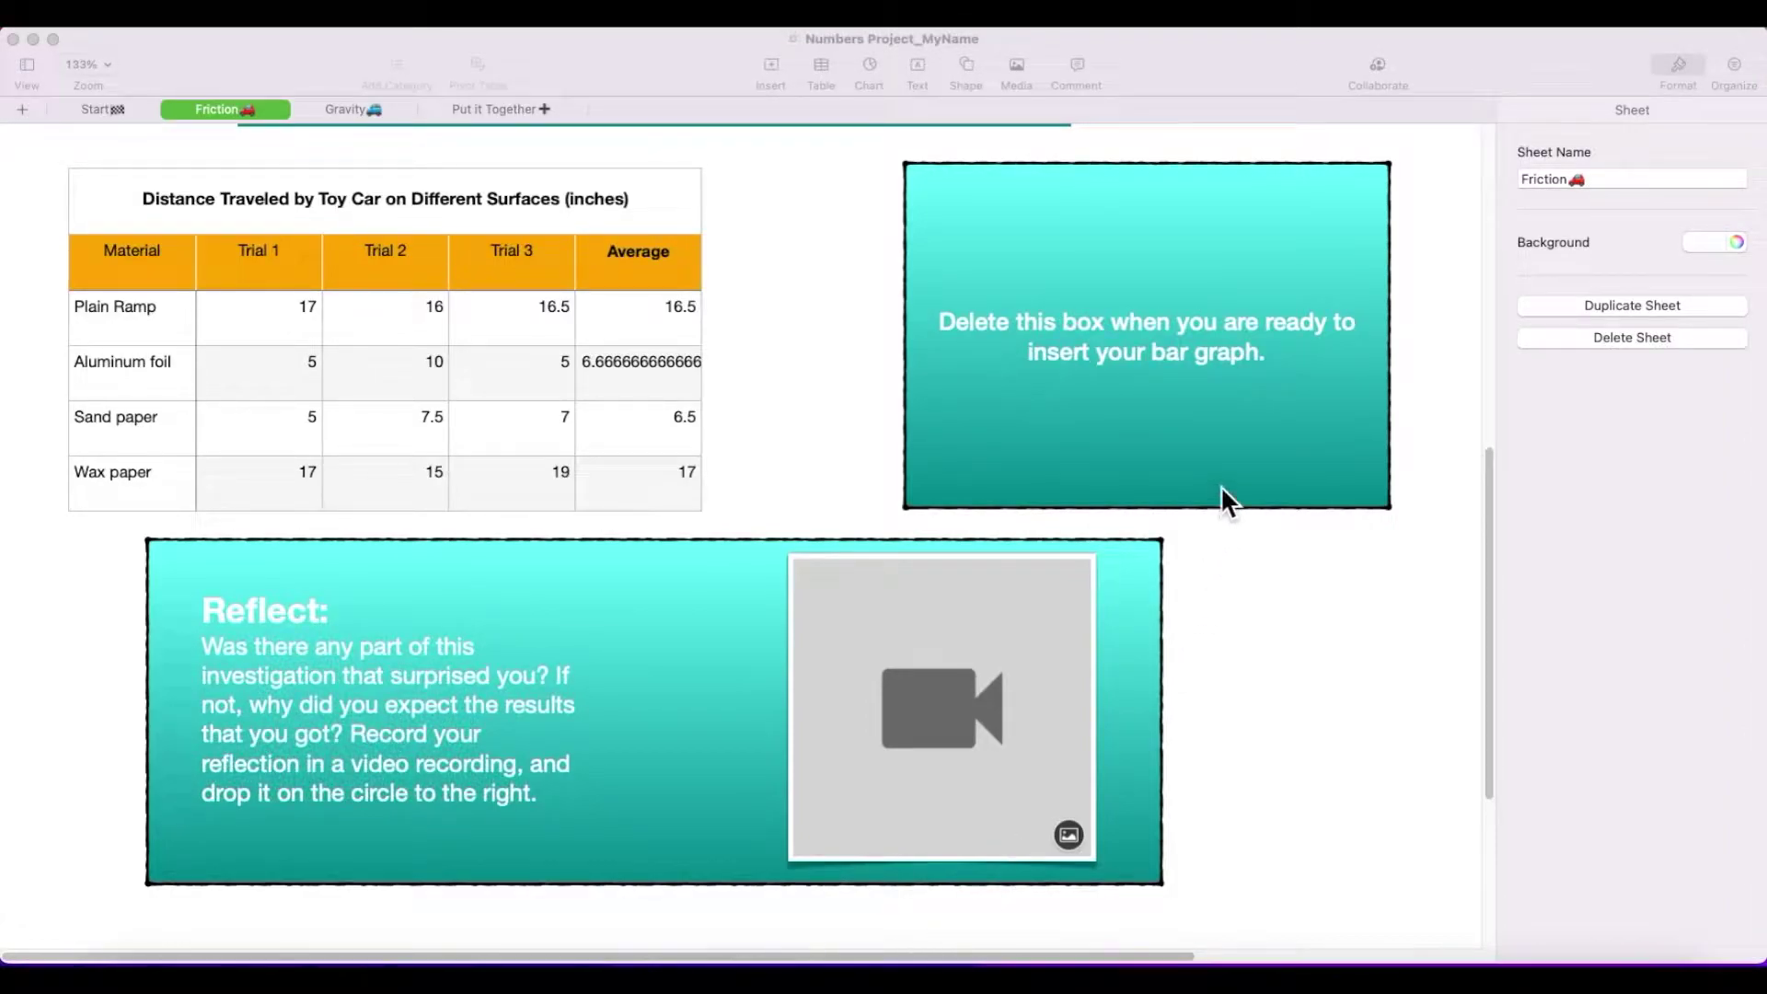
Step: Remove the teal 'Delete this box' placeholder from the Friction sheet
{"action": "left_click", "coordinate": [1220, 485]}
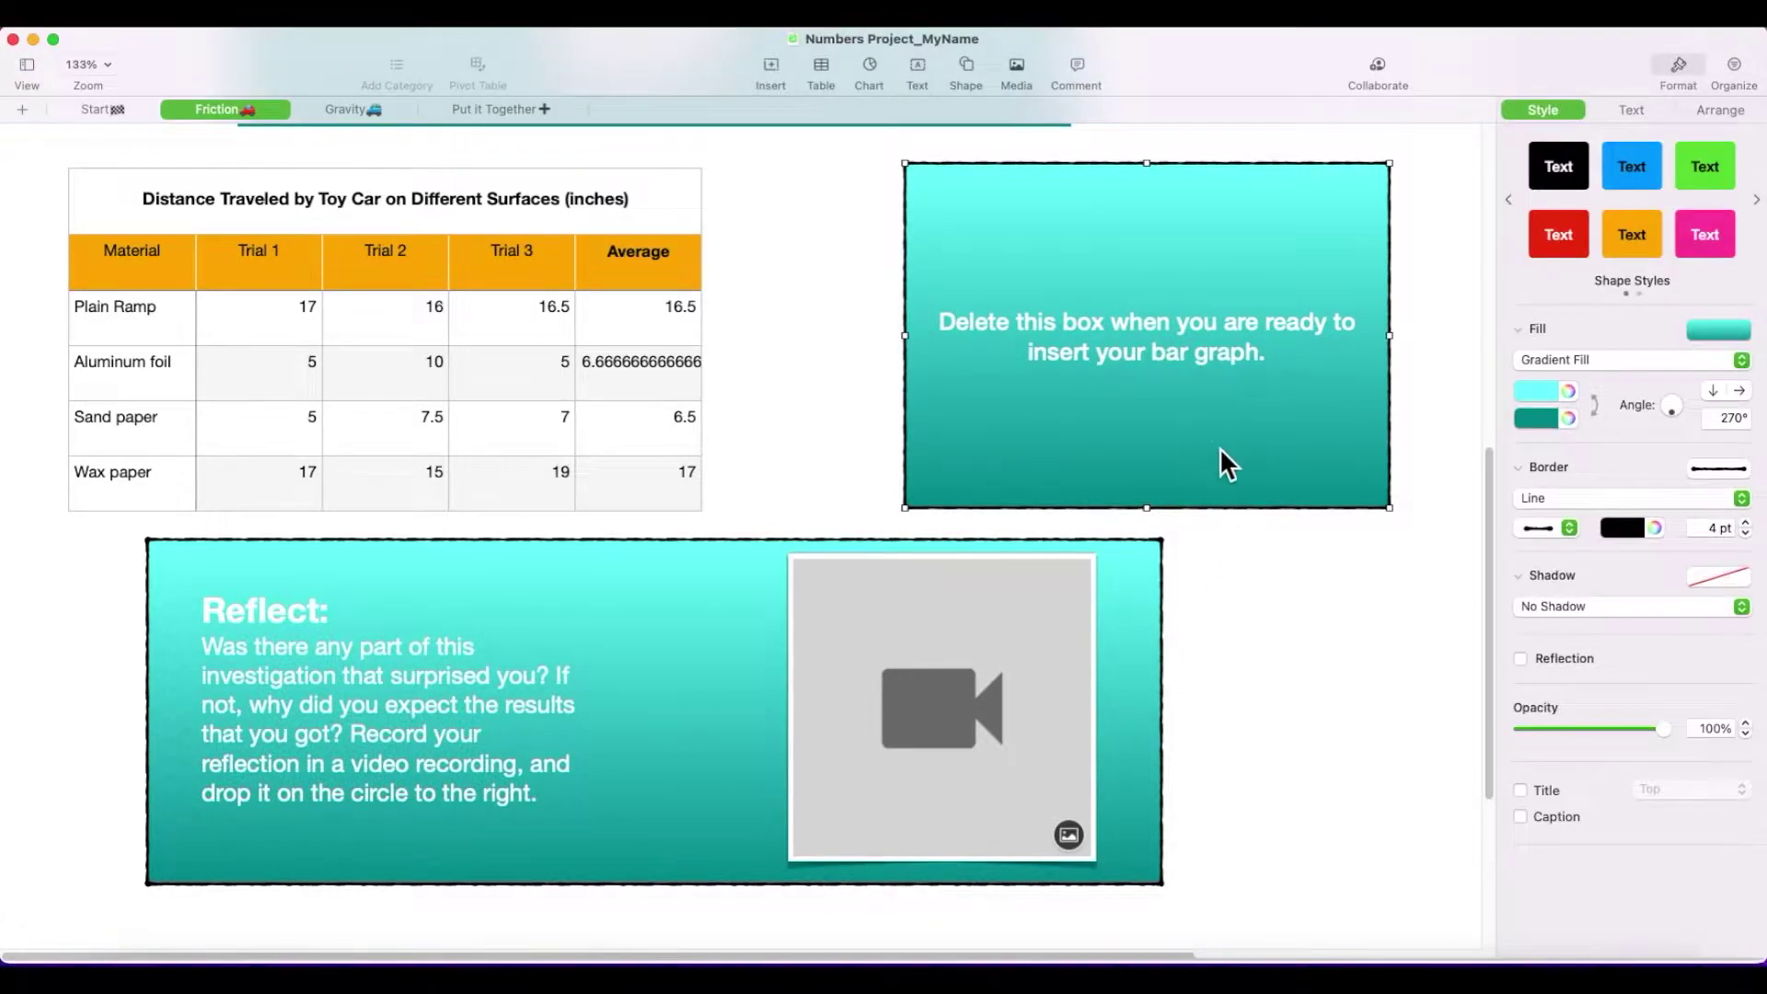
{"action": "key", "text": "Delete"}
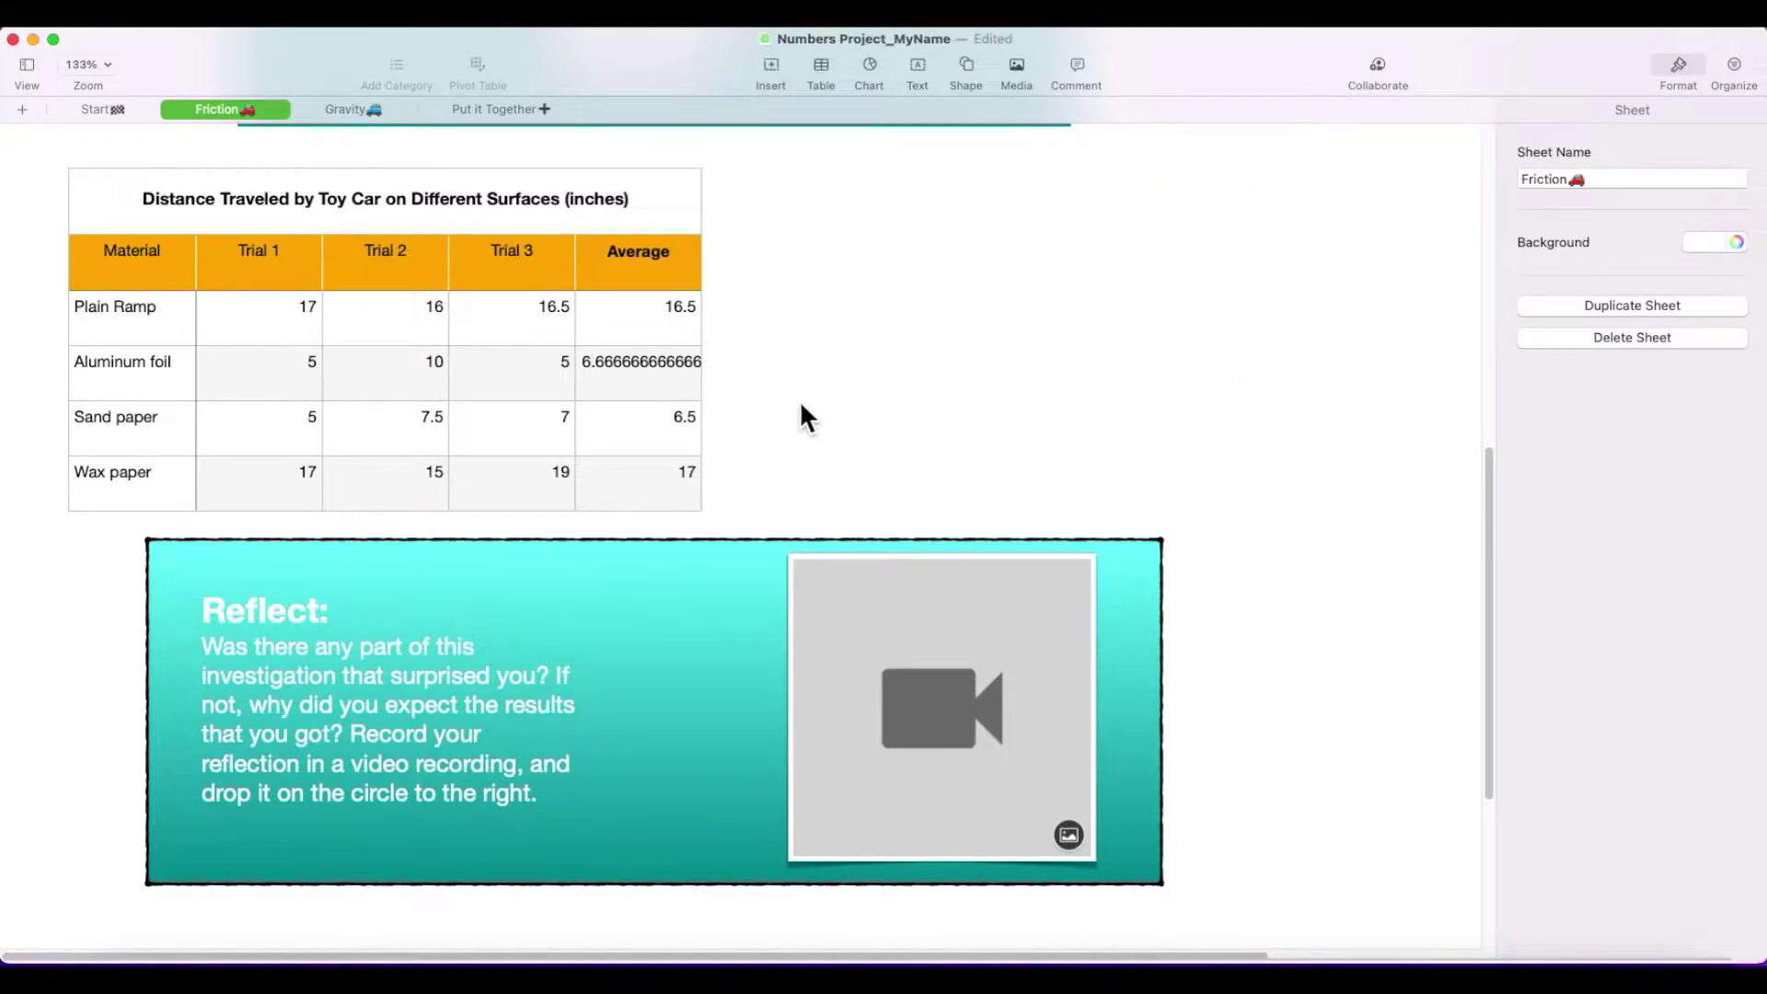
Step: Insert a 2D clustered column chart of the Trial 1–3 and Average distance values
{"action": "left_click_drag", "start_coordinate": [263, 318], "coordinate": [633, 483]}
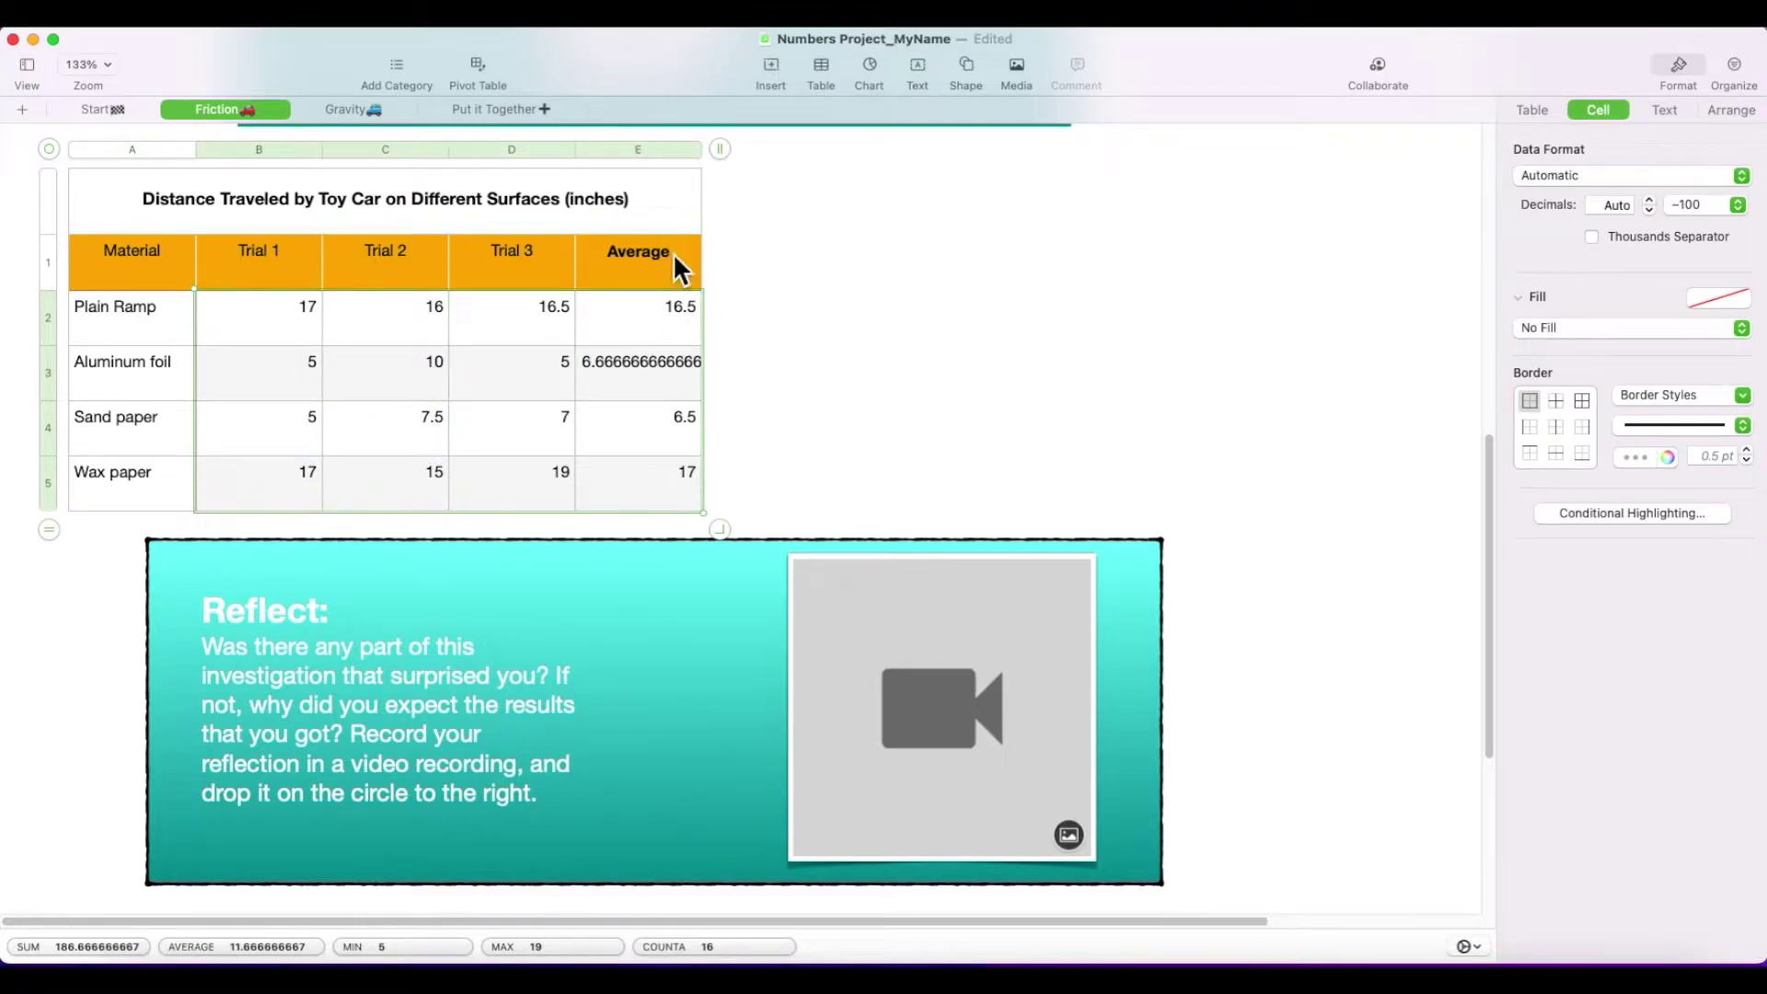
{"action": "left_click", "coordinate": [867, 70]}
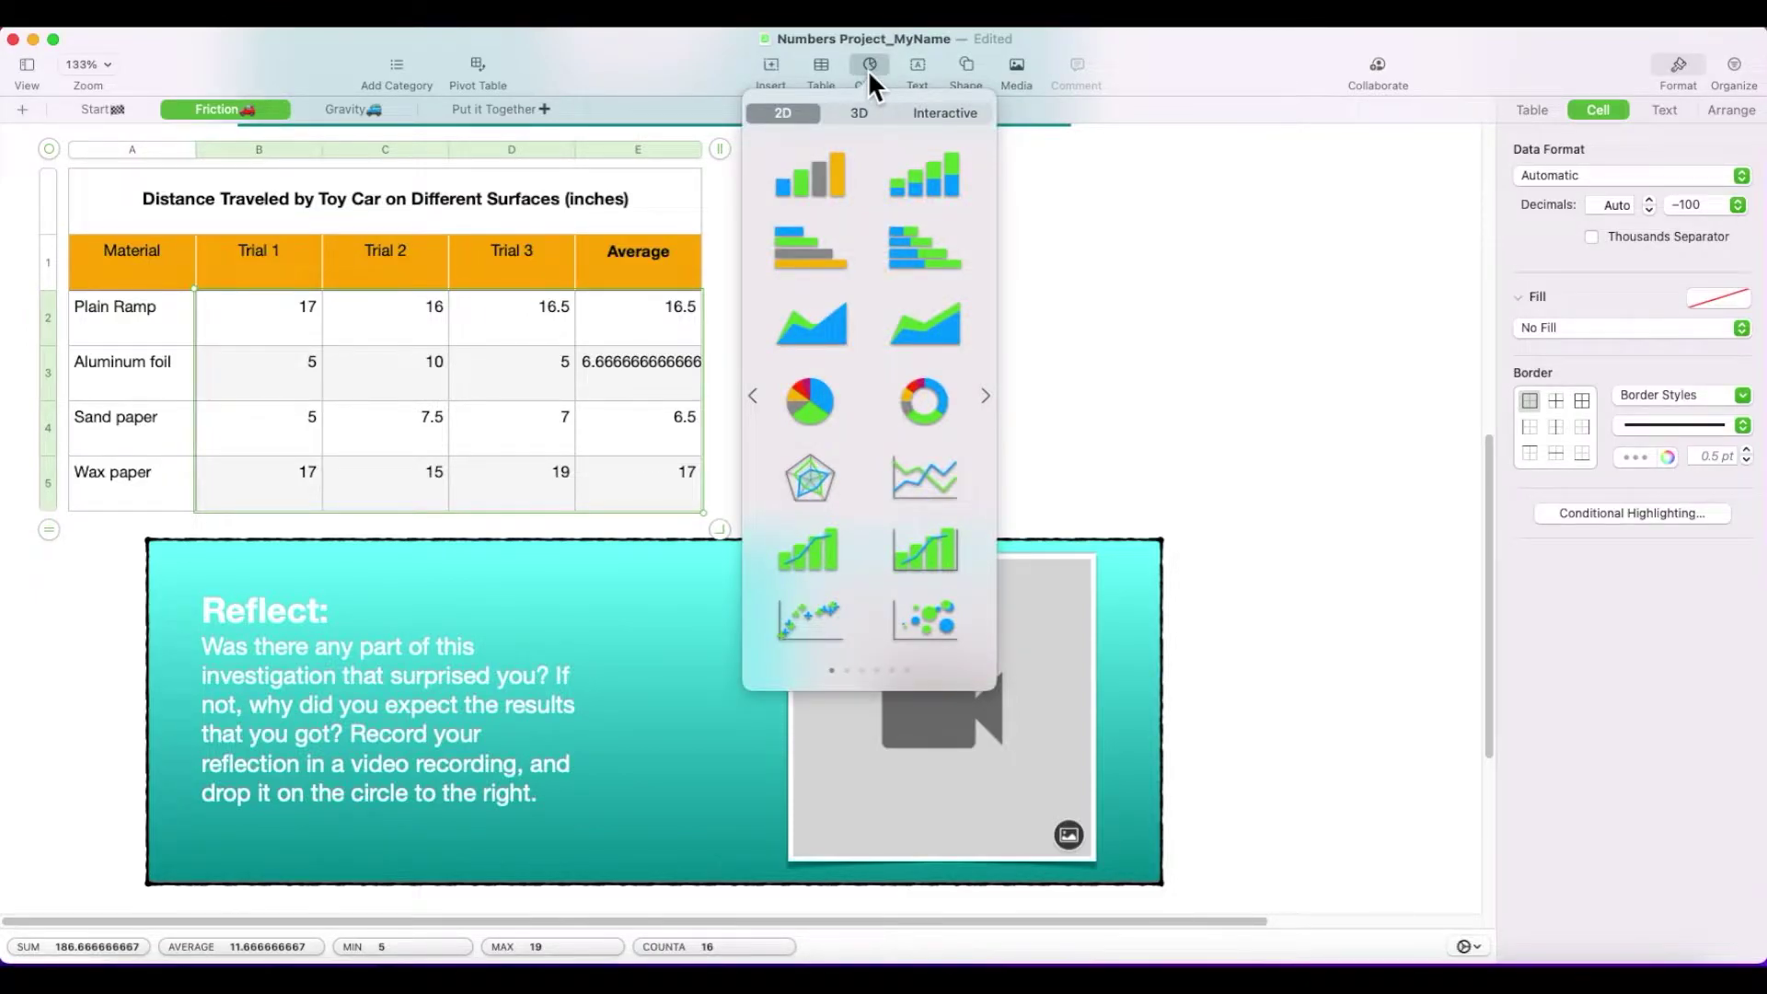
{"action": "left_click", "coordinate": [808, 193]}
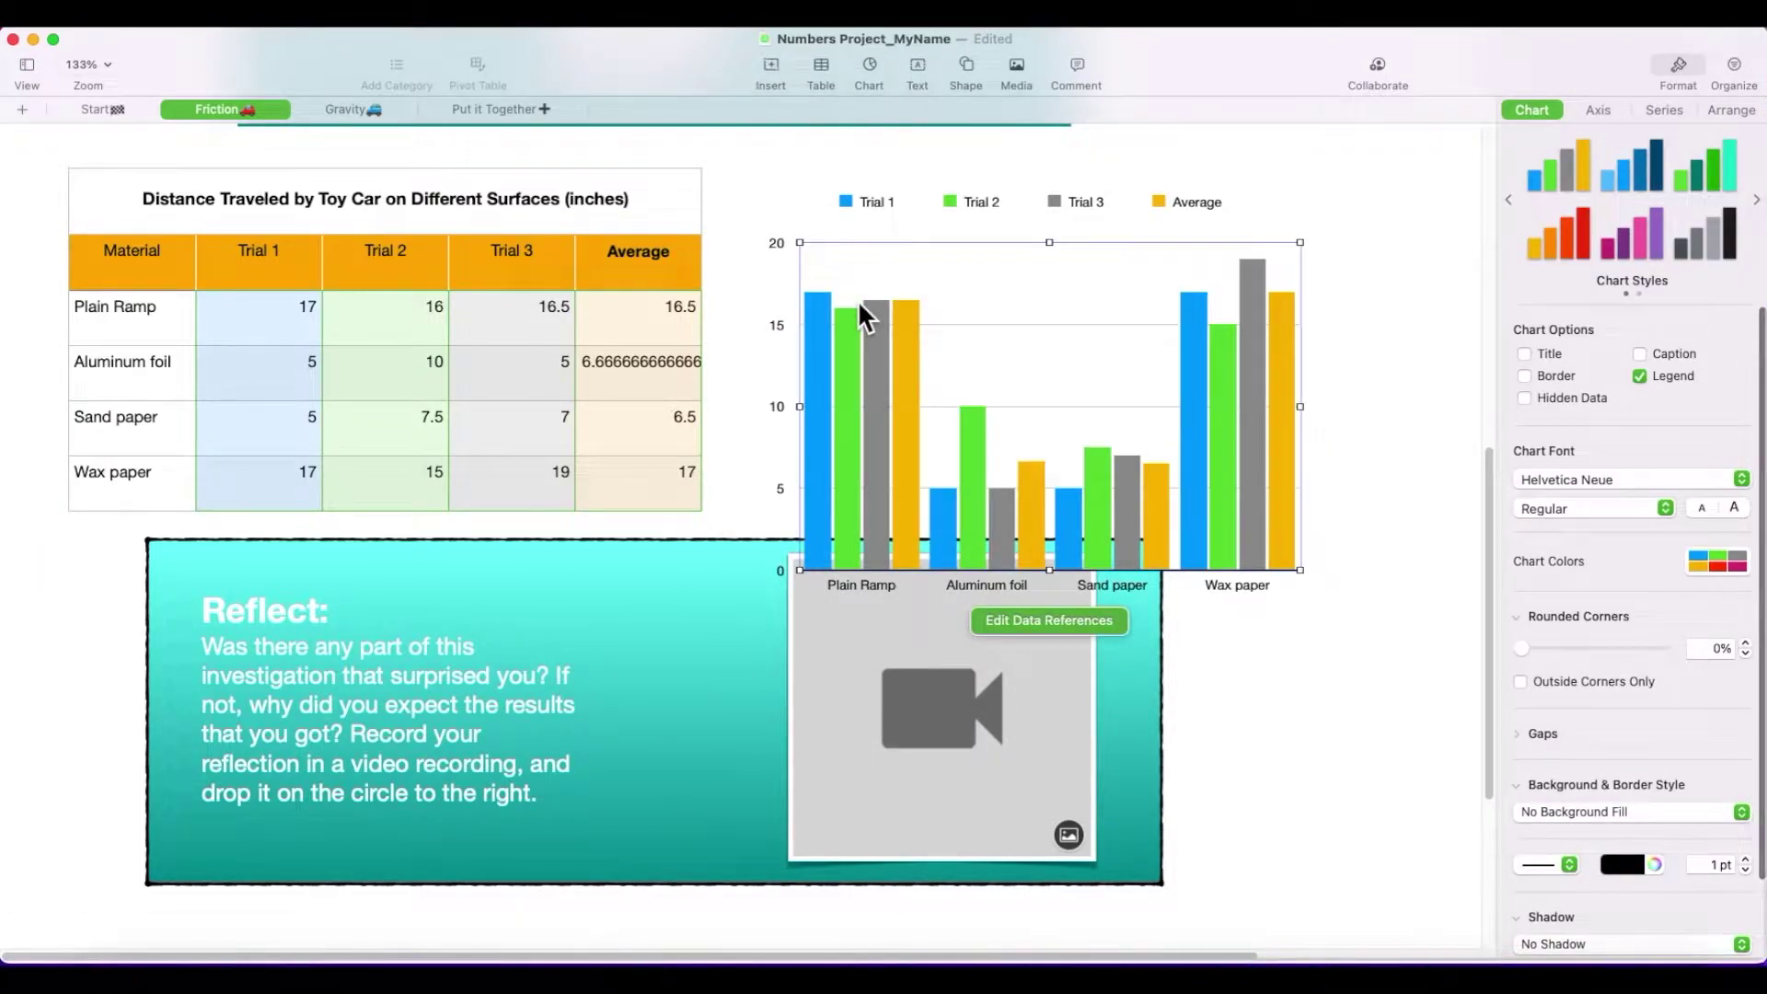
Step: Raise and shrink the column chart so it sits beside the distance table
{"action": "left_click_drag", "start_coordinate": [858, 300], "coordinate": [862, 267]}
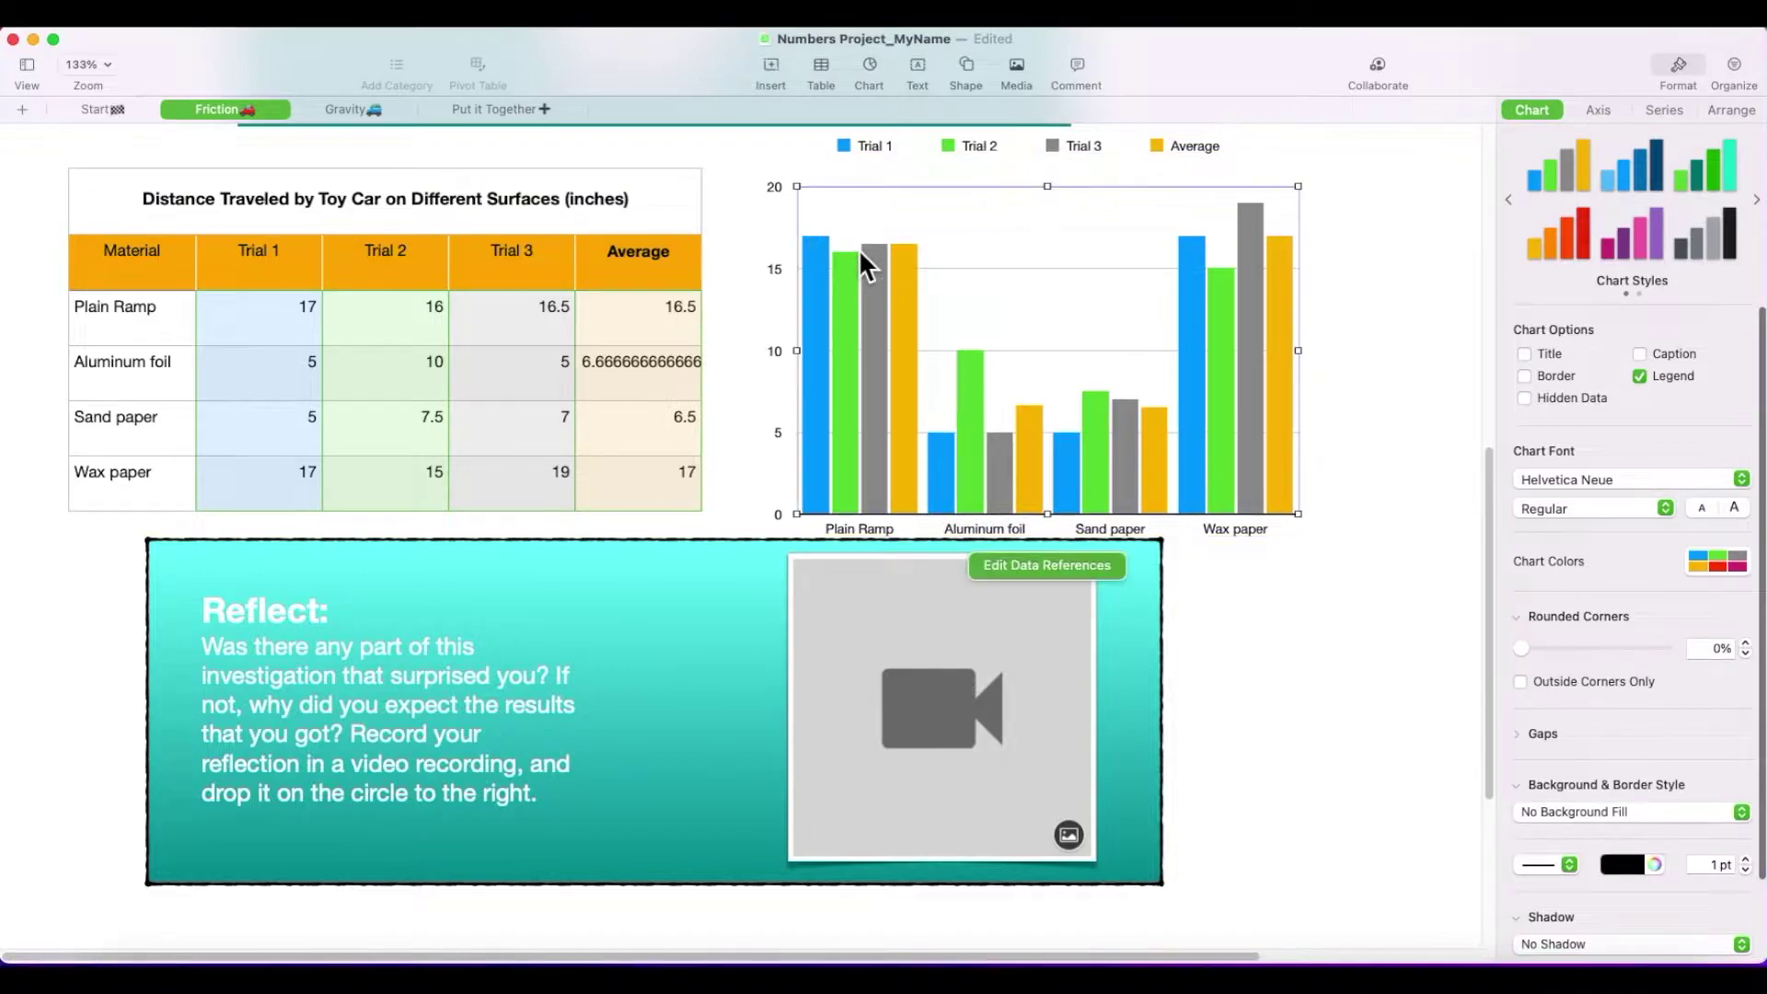
{"action": "left_click_drag", "start_coordinate": [1298, 185], "coordinate": [1255, 224]}
{"action": "left_click_drag", "start_coordinate": [1130, 285], "coordinate": [1116, 292]}
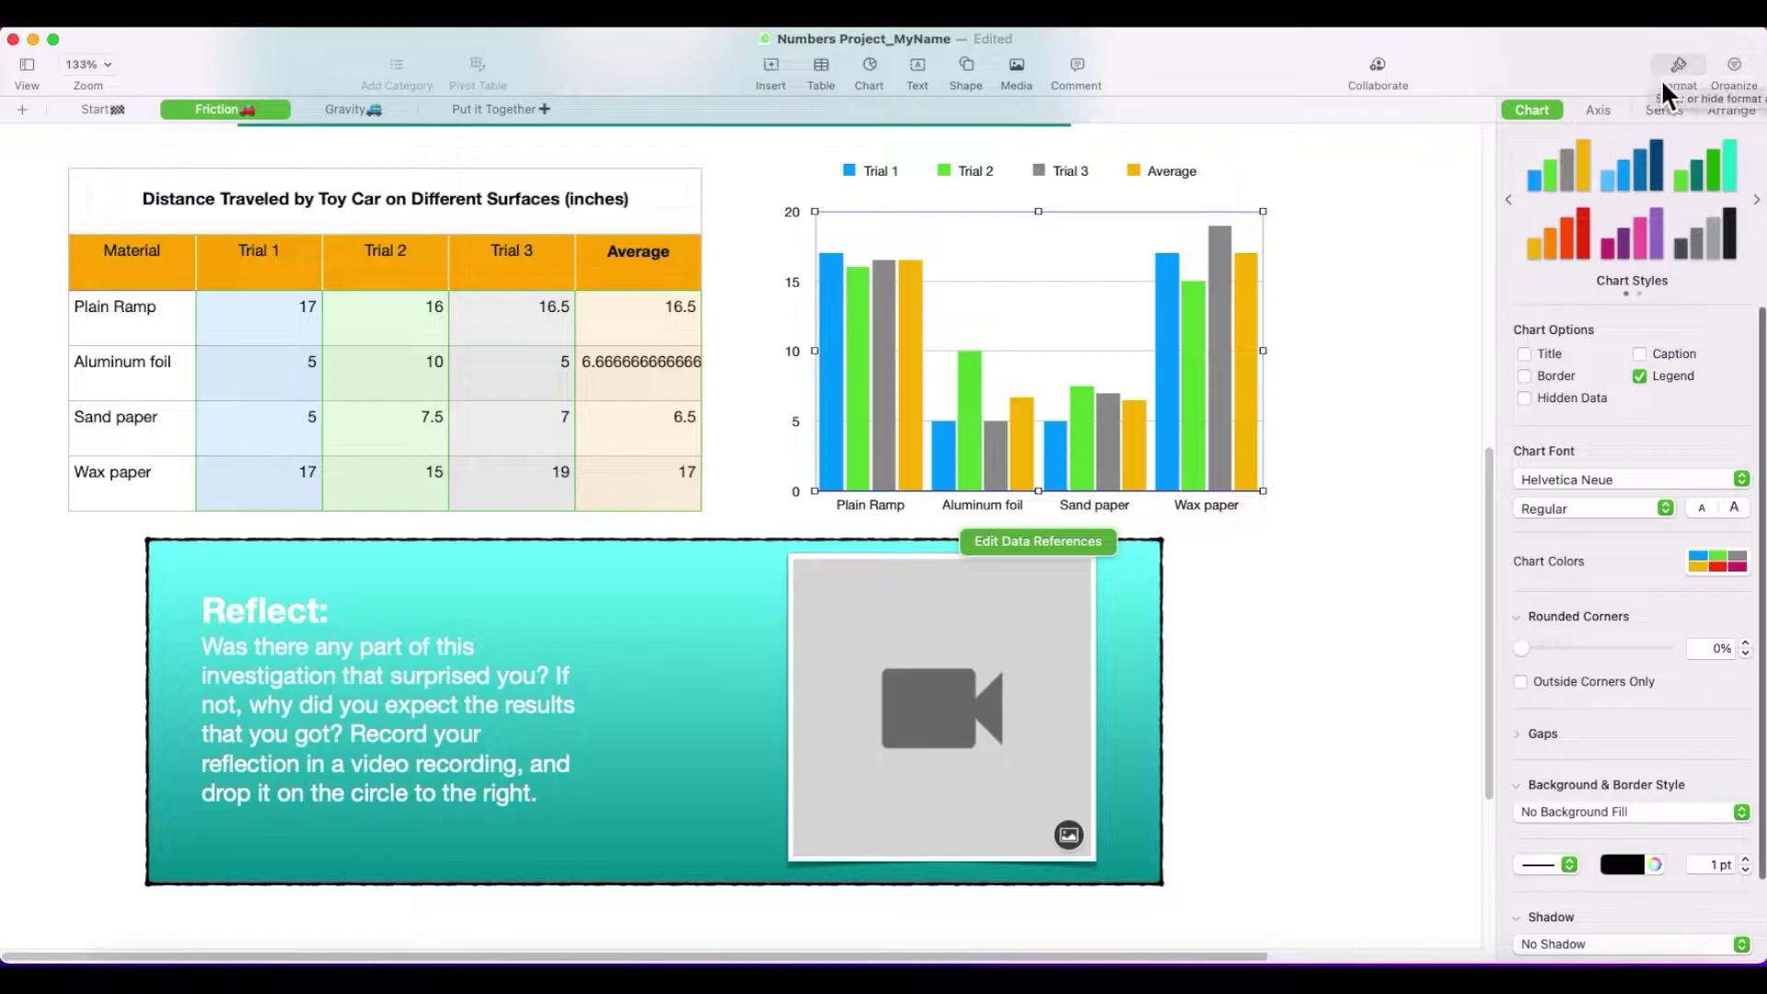
Step: Title the chart 'Distance Traveled by Toy Car on Different Surfaces (inches)'
{"action": "left_click", "coordinate": [1526, 353]}
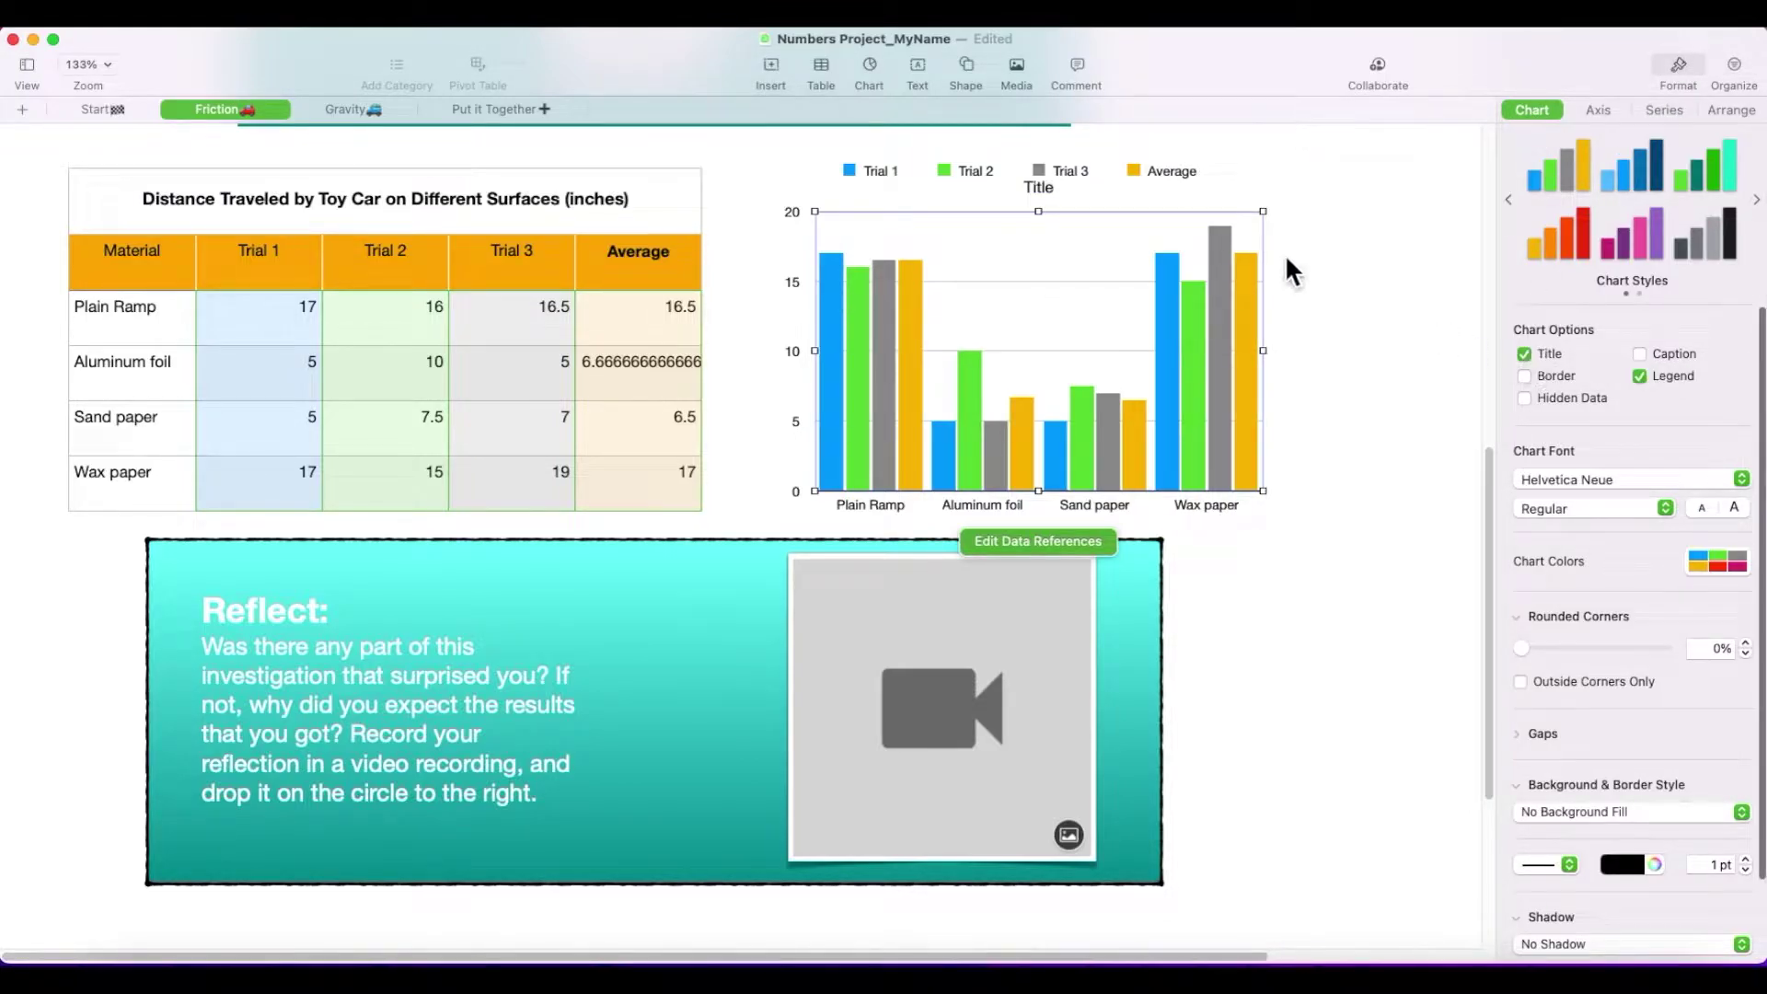
{"action": "double_click", "coordinate": [1050, 190]}
{"action": "type", "text": "Distance Trave"}
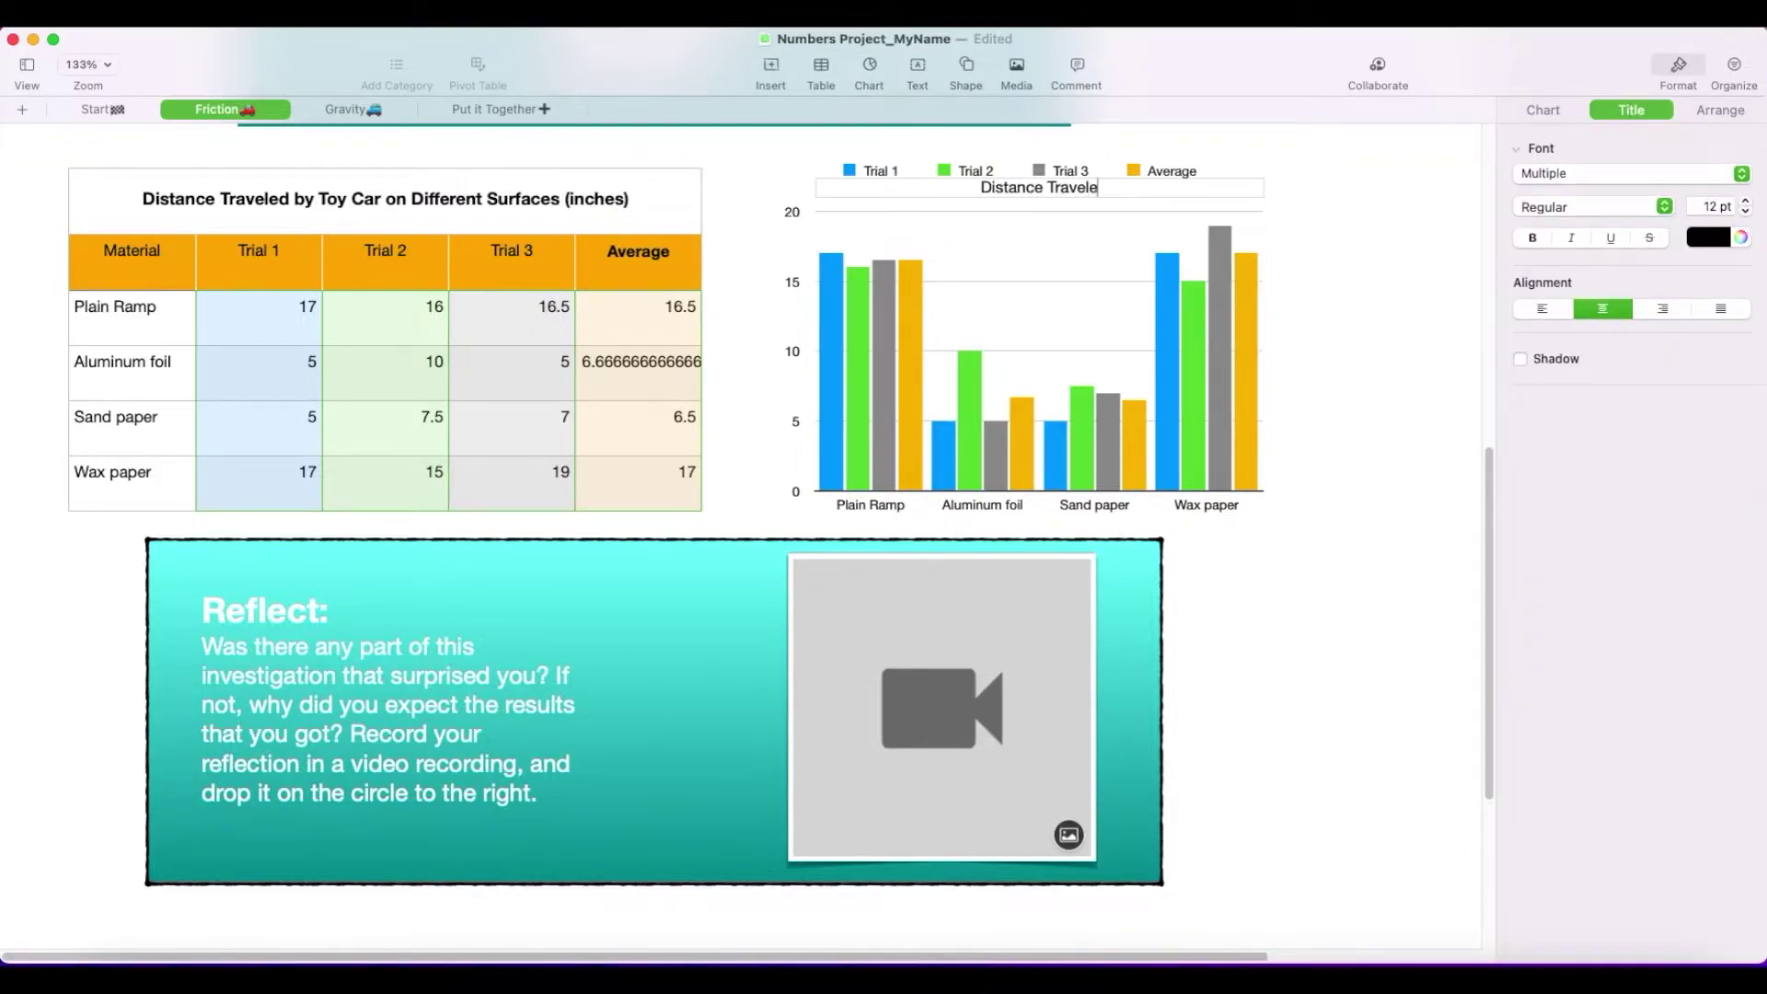
{"action": "type", "text": "d by Toy Car on Different"}
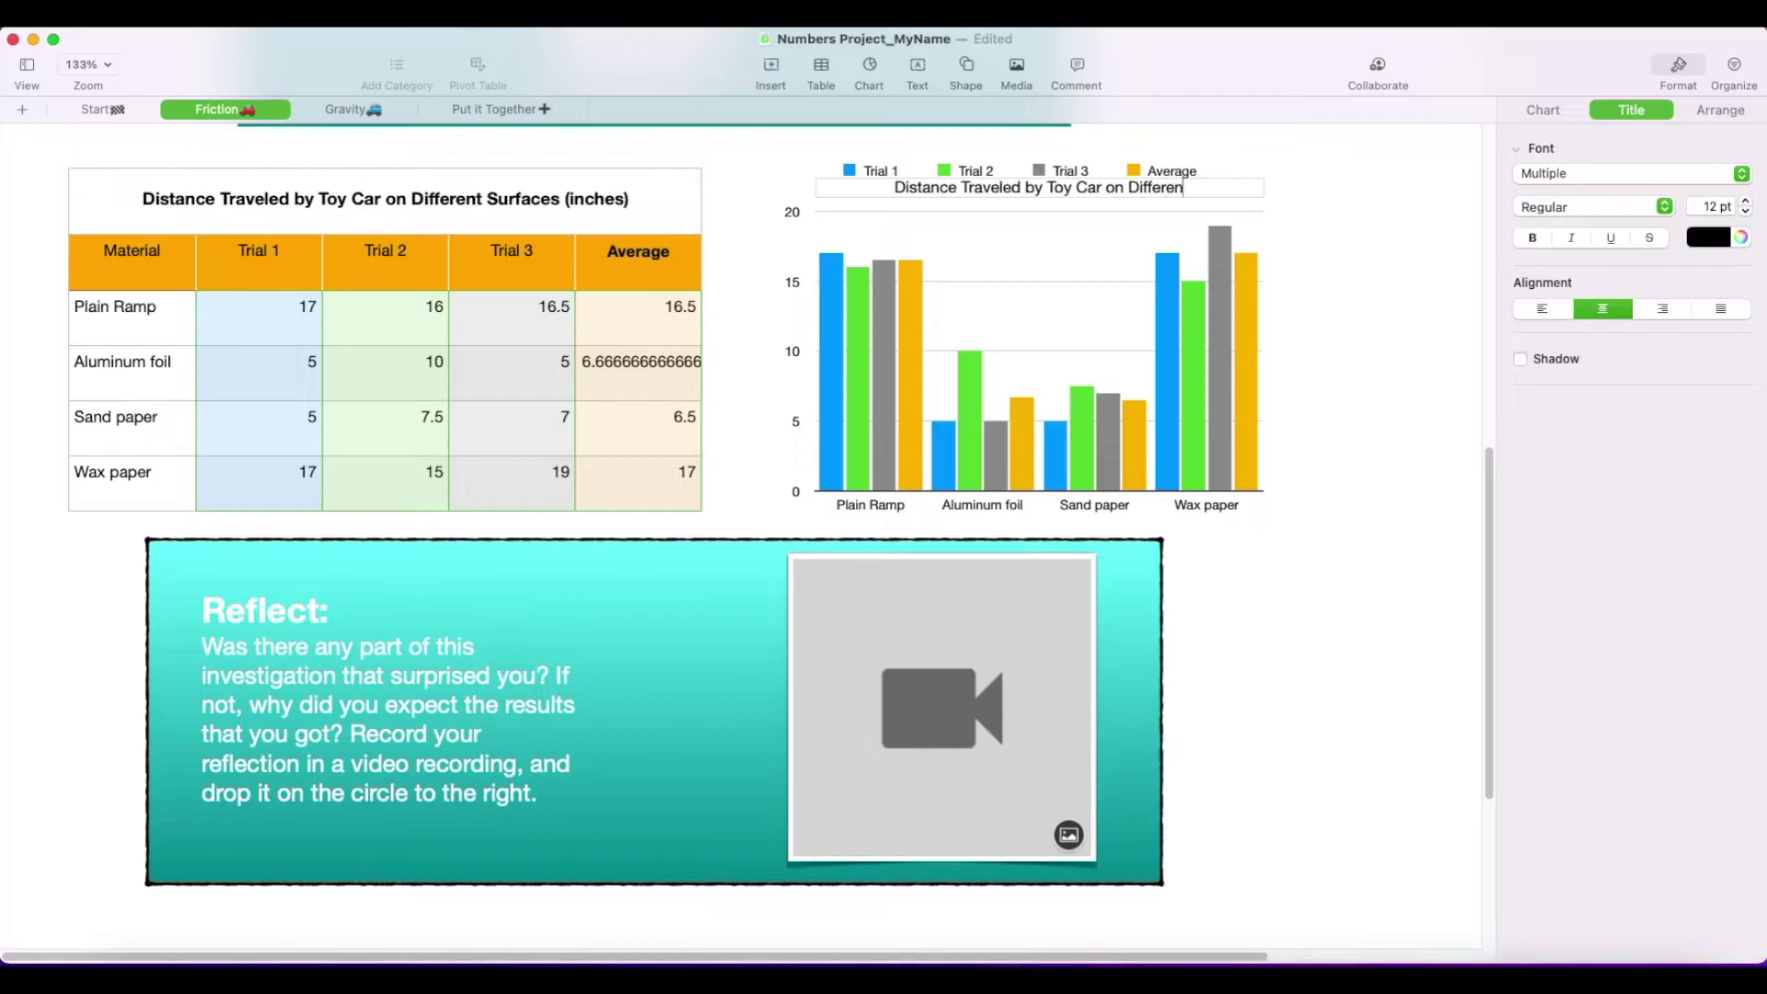
{"action": "type", "text": " Surfaces (inches)"}
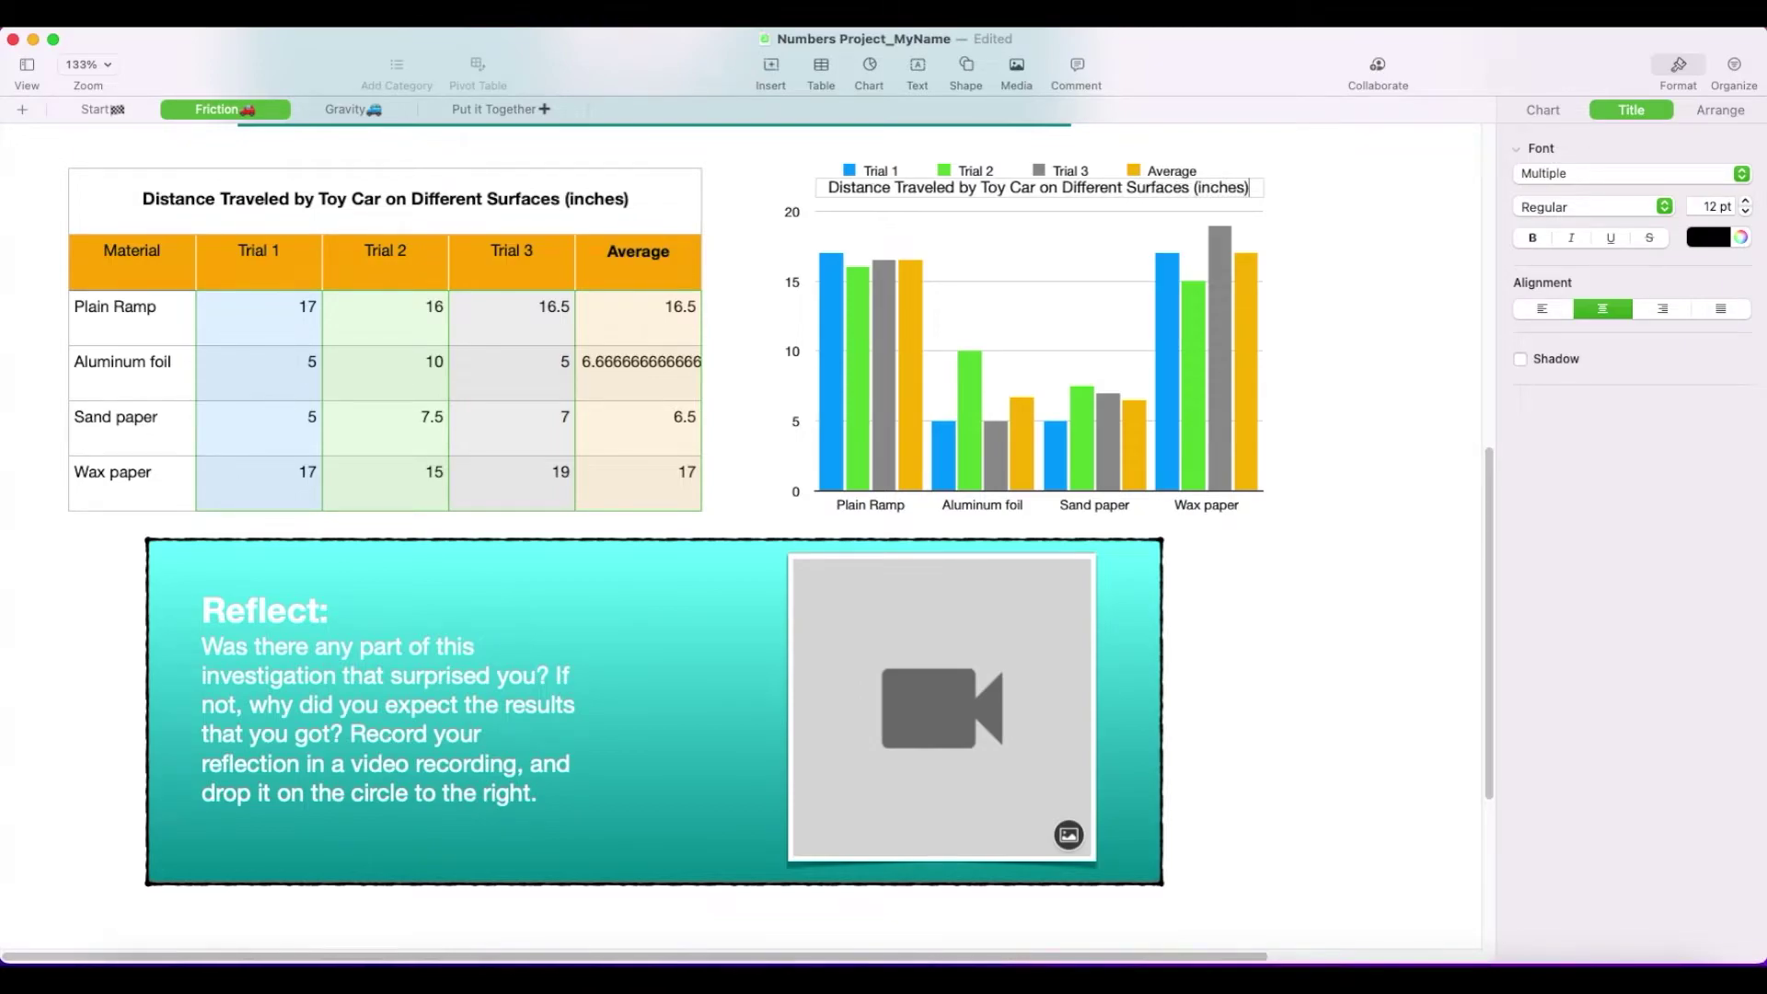
{"action": "left_click", "coordinate": [1232, 315]}
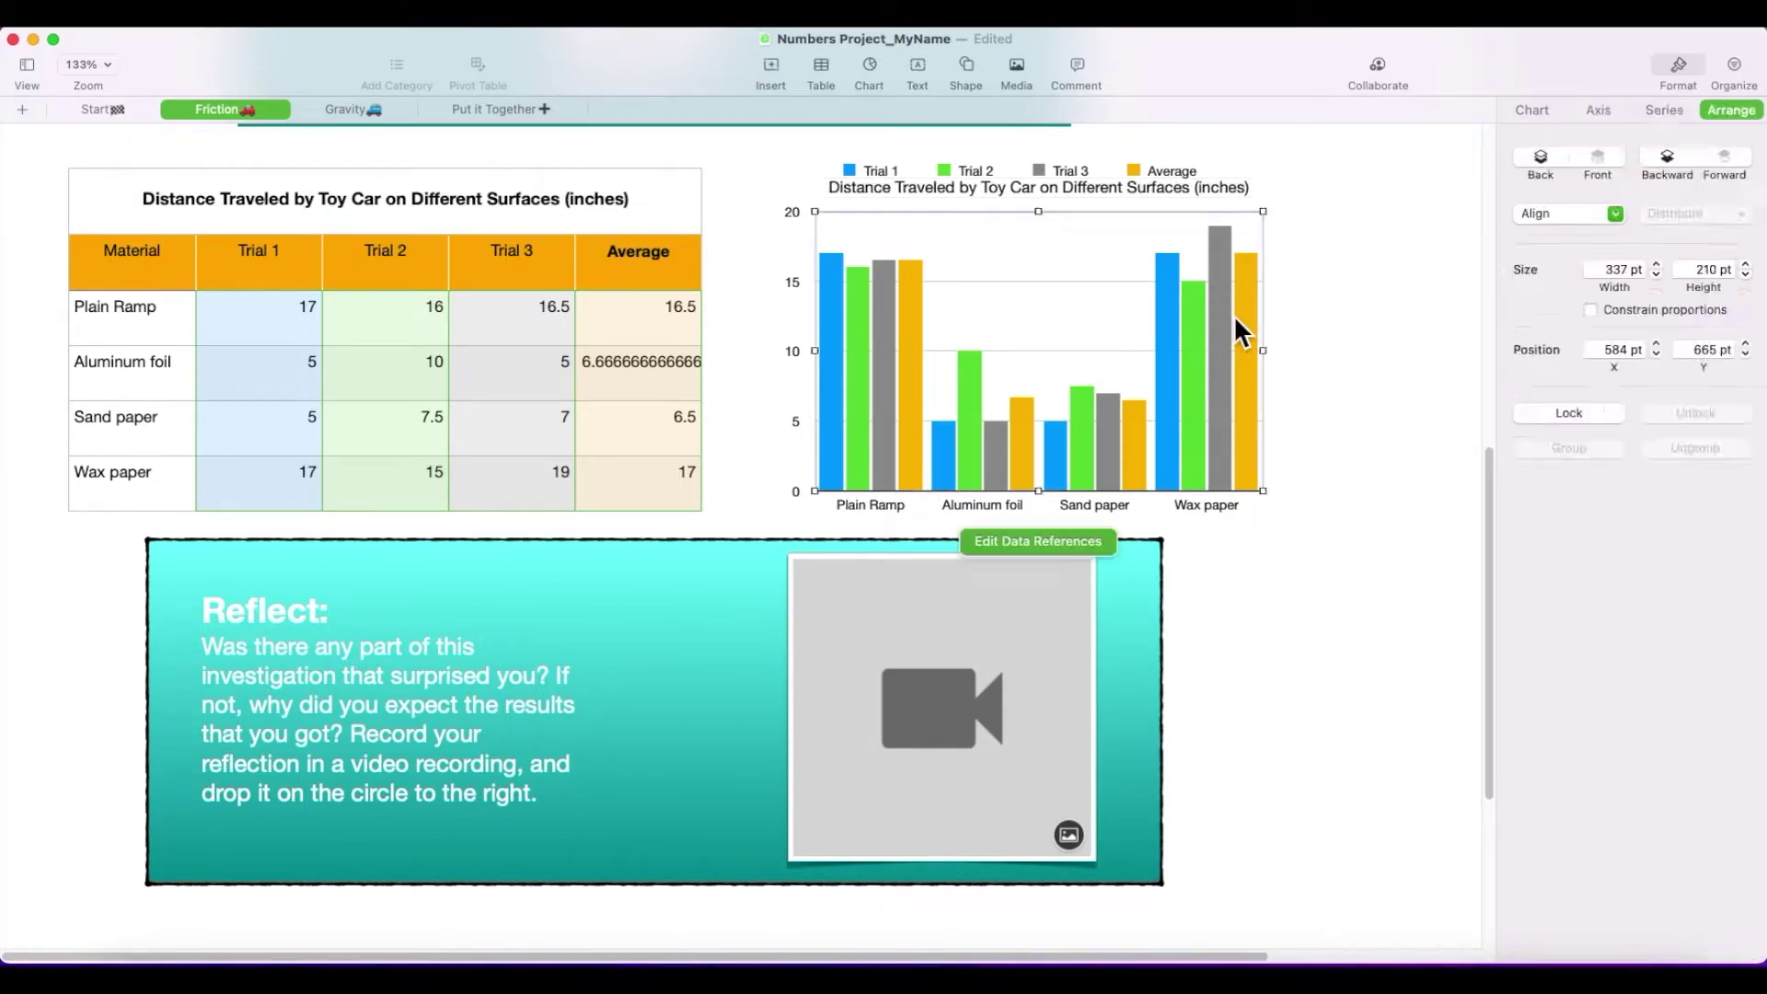
{"action": "left_click", "coordinate": [1615, 111]}
{"action": "left_click", "coordinate": [1550, 108]}
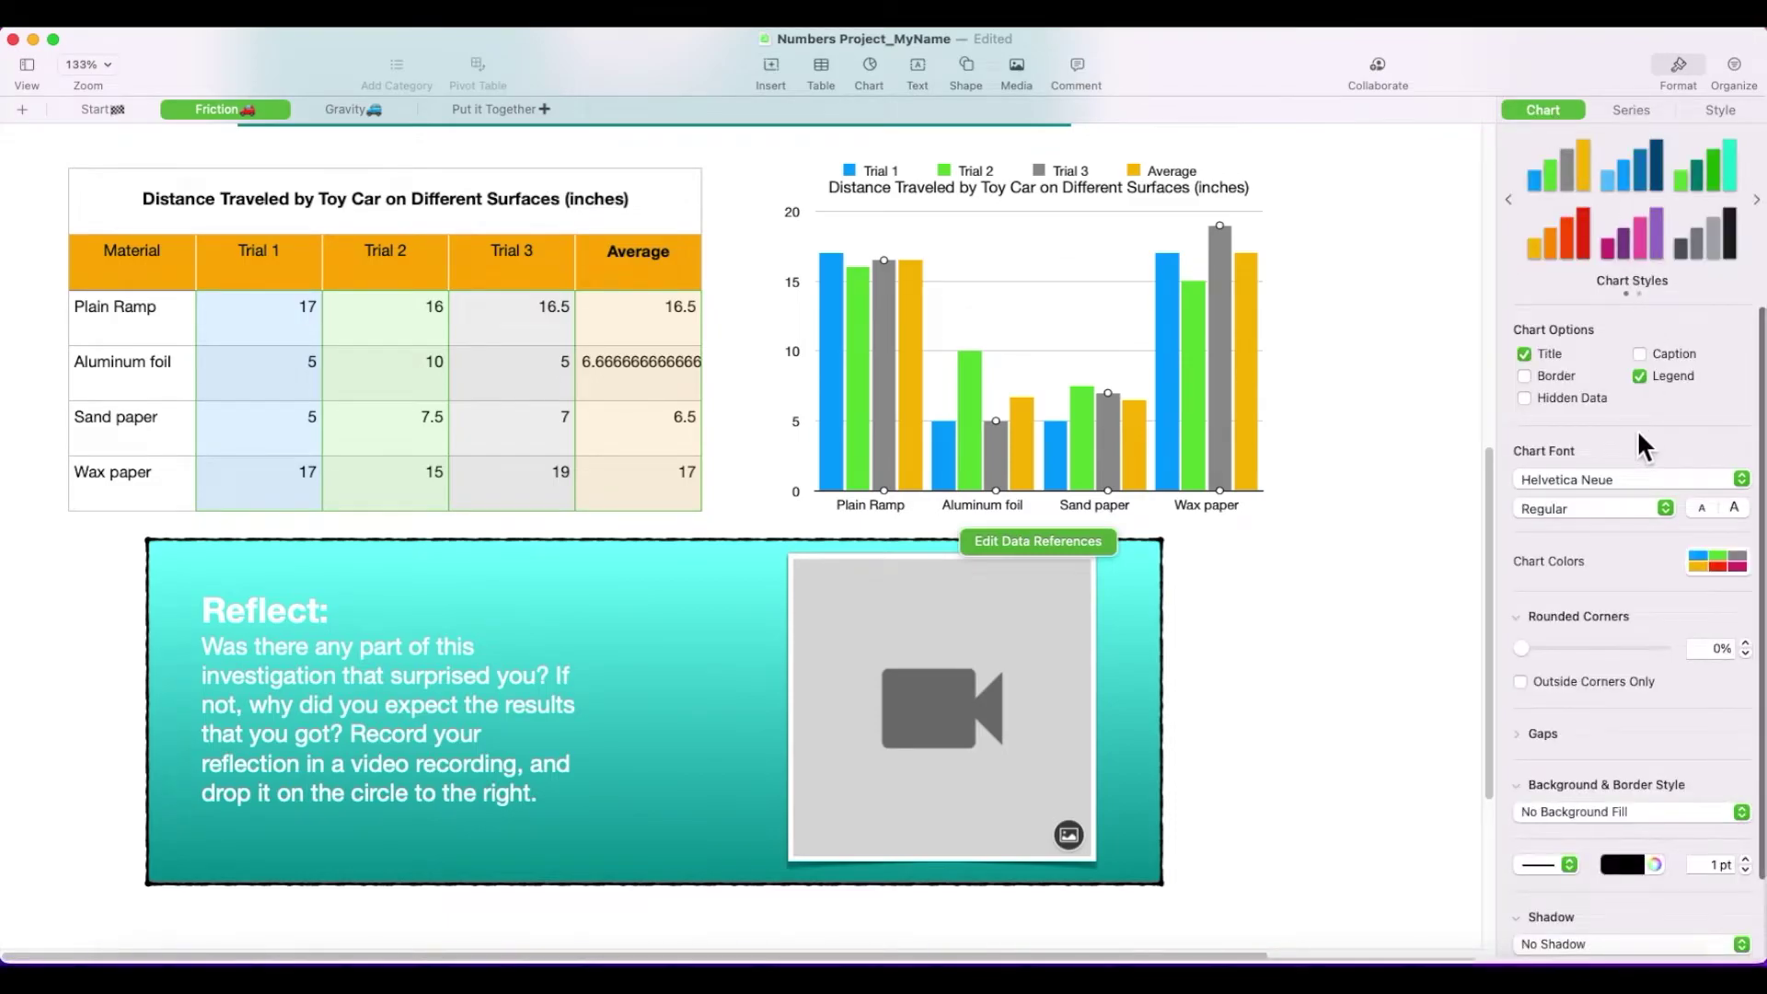
Step: Turn on a border around the chart in Chart Options
{"action": "left_click", "coordinate": [1524, 376]}
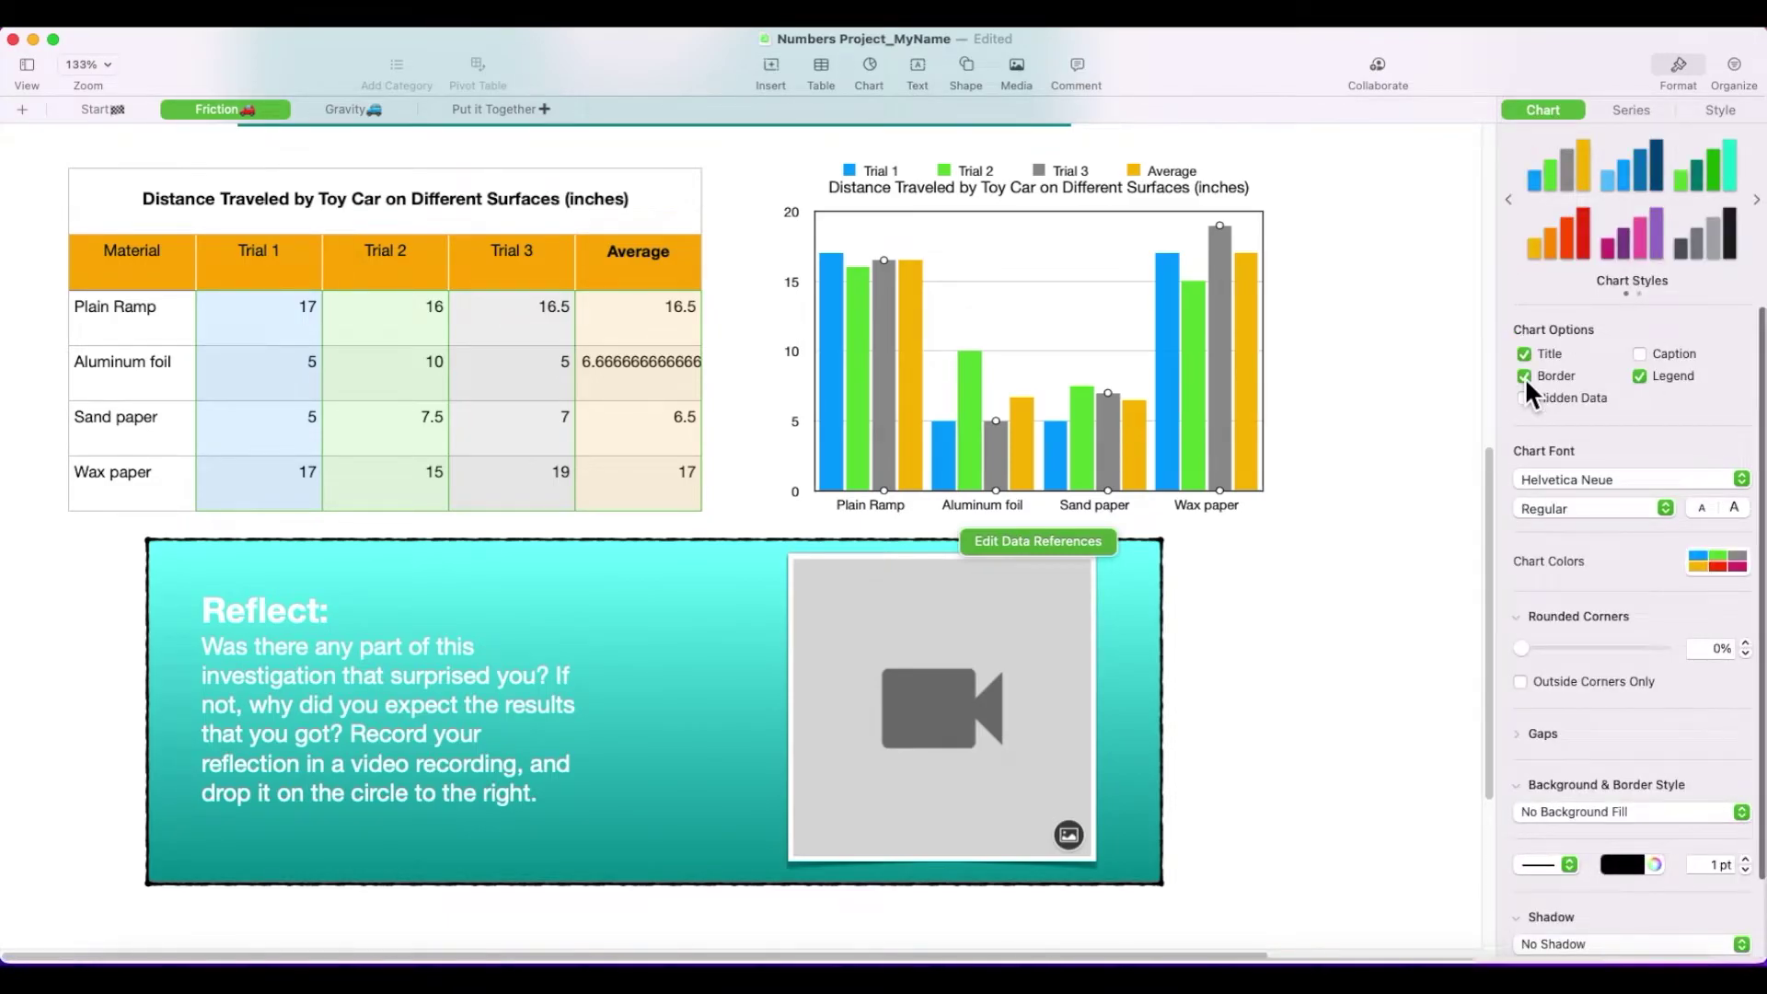
{"action": "left_click", "coordinate": [1252, 350]}
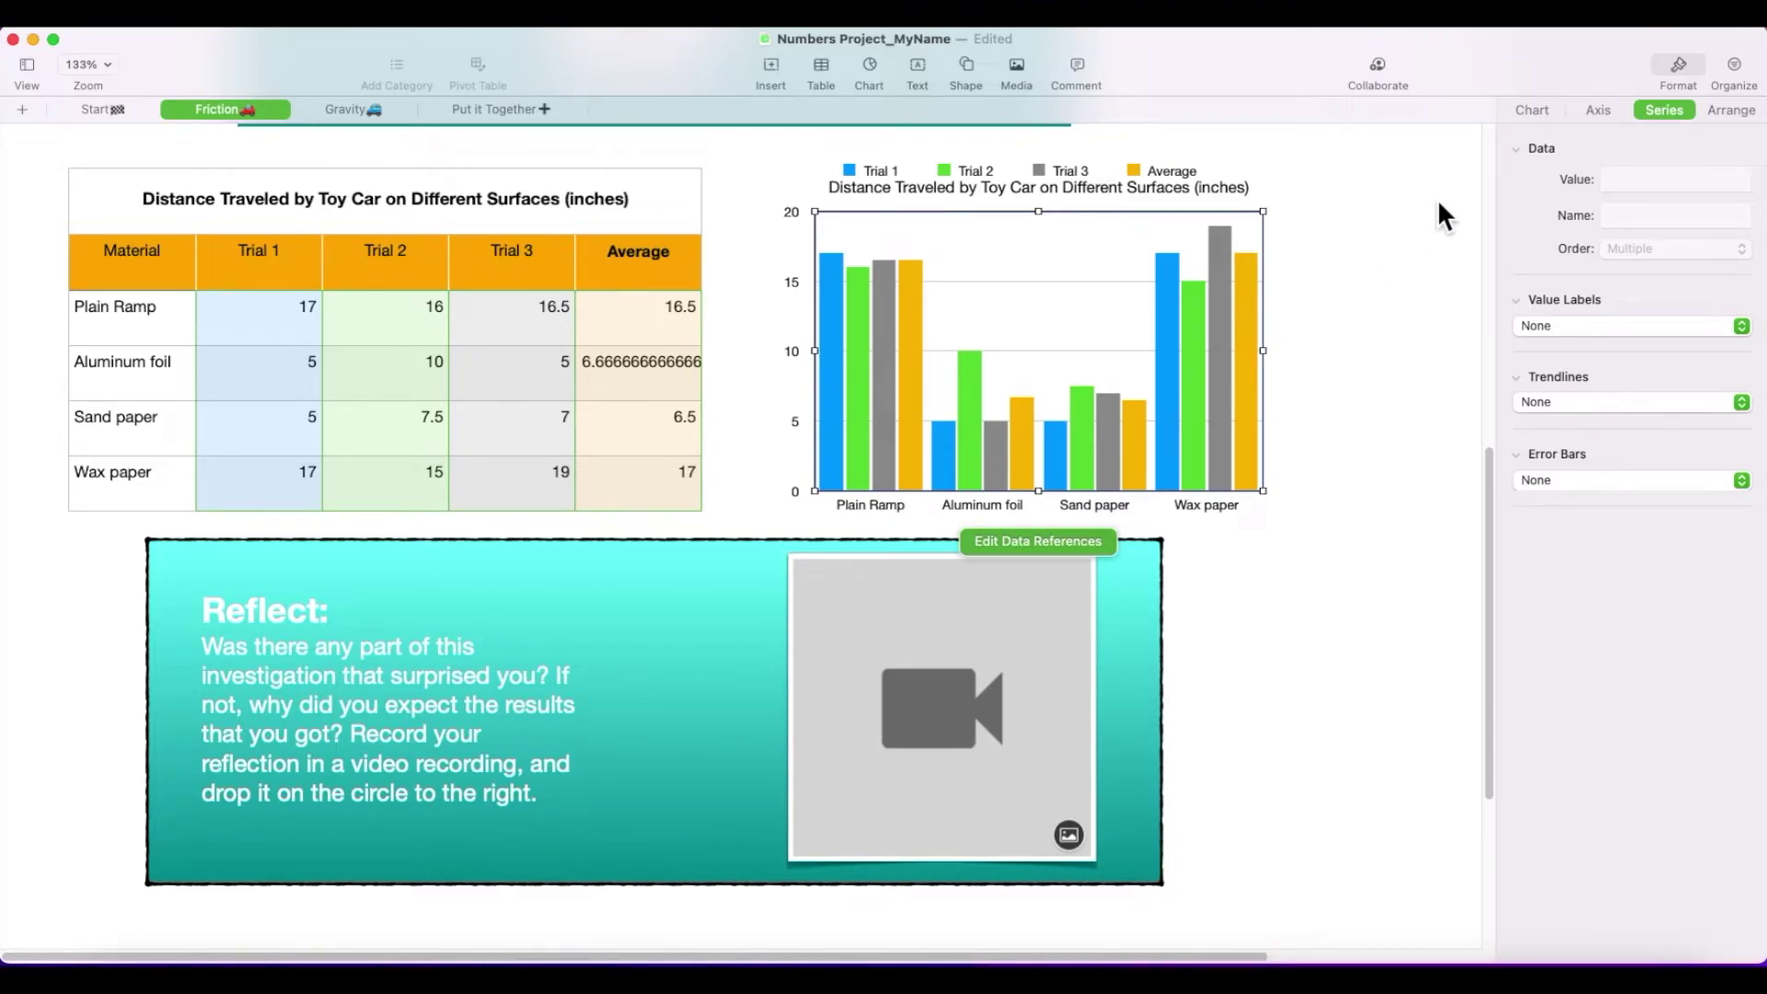
{"action": "left_click", "coordinate": [1592, 109]}
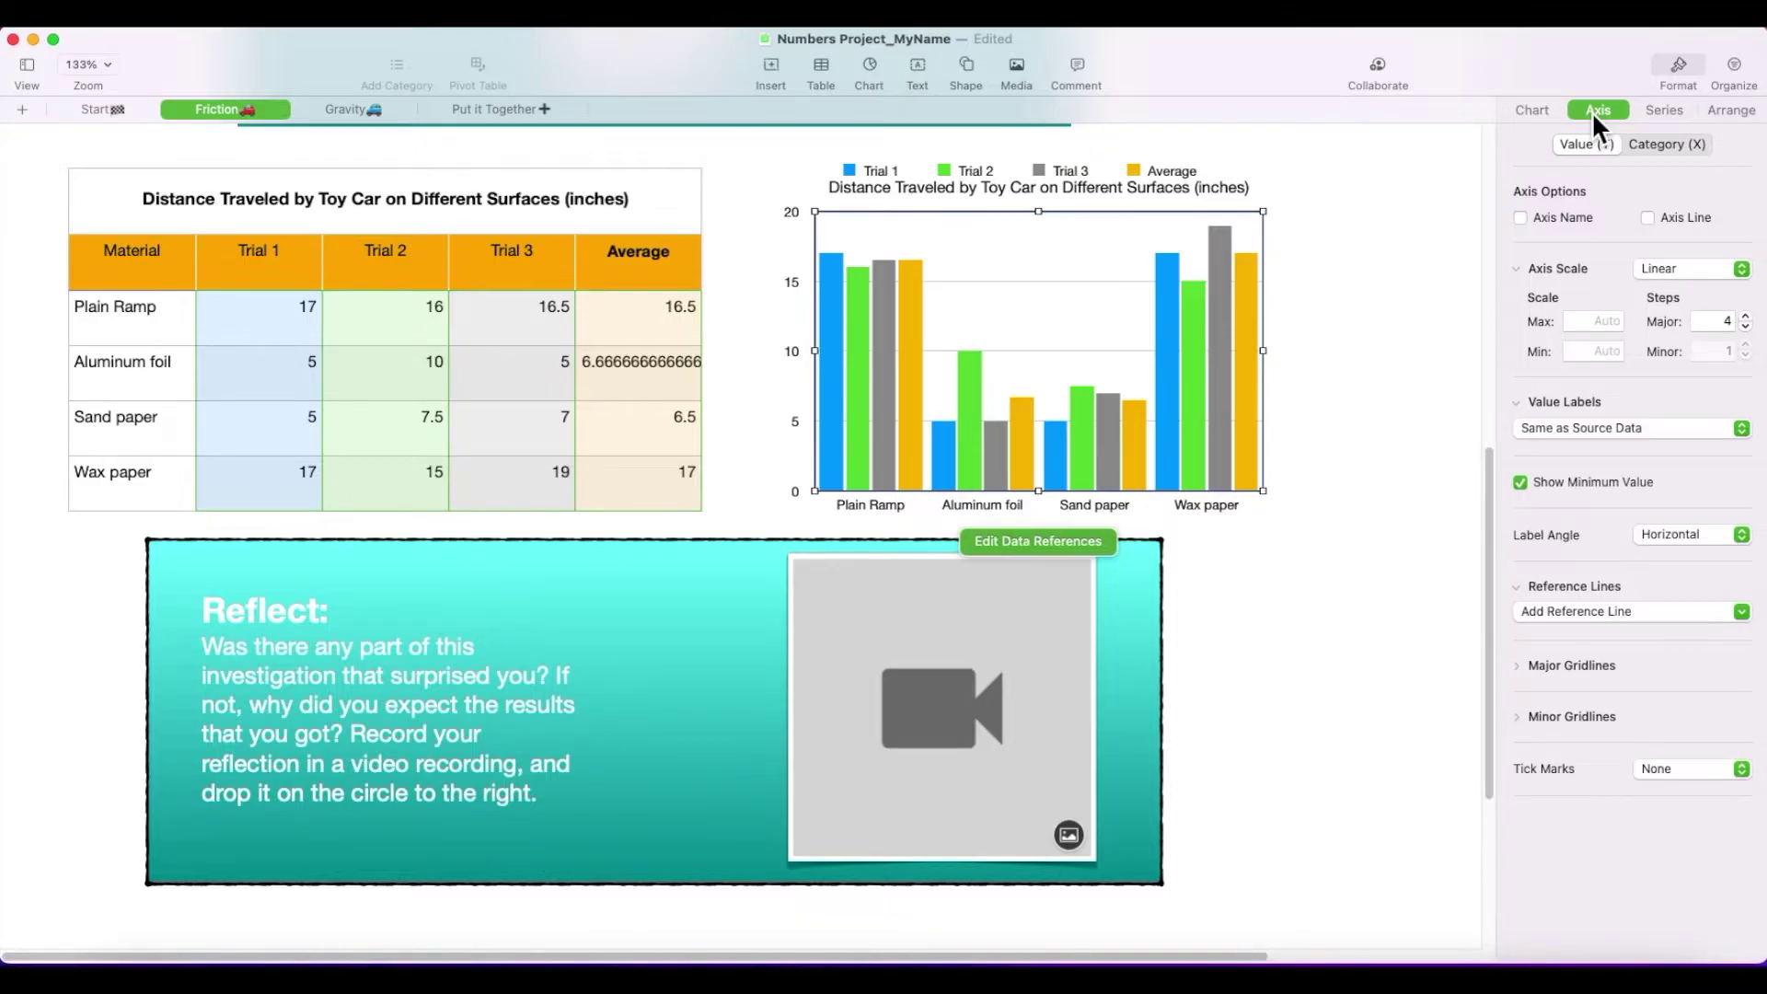
Step: Turn on the Value (Y) axis name and set it to 'Distance Traveled (inches)'
{"action": "left_click", "coordinate": [1520, 219]}
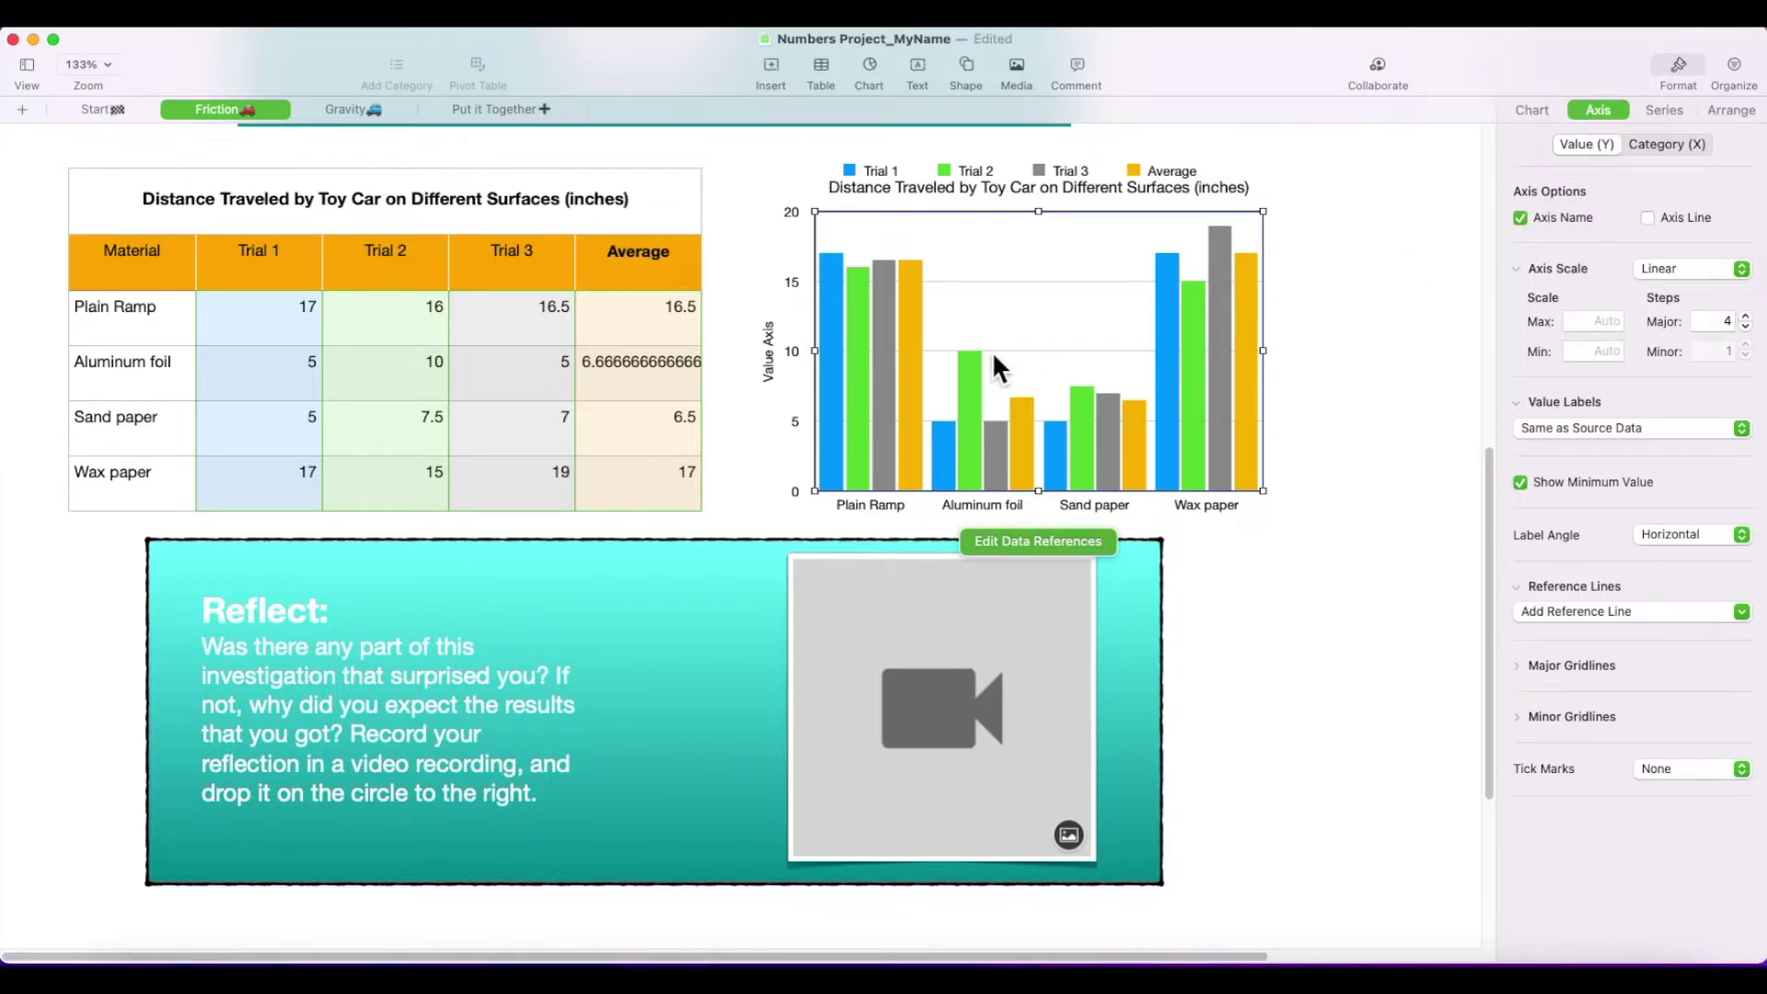
{"action": "double_click", "coordinate": [771, 375]}
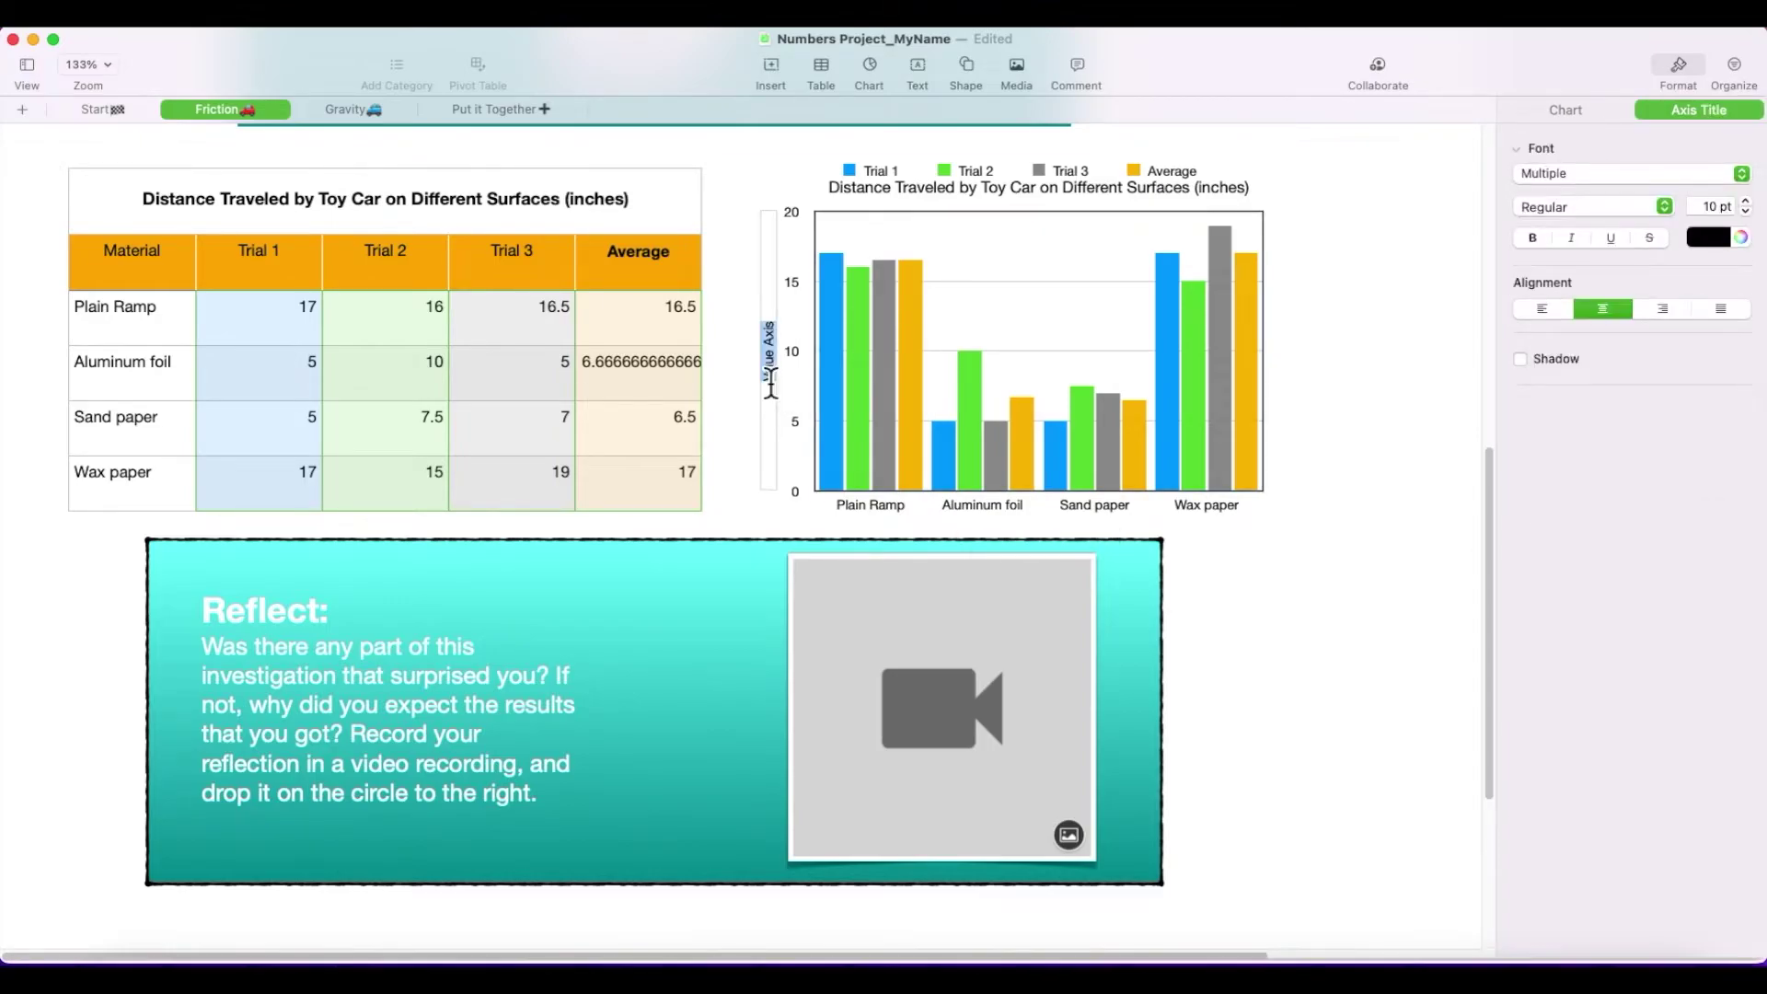
{"action": "type", "text": "nches"}
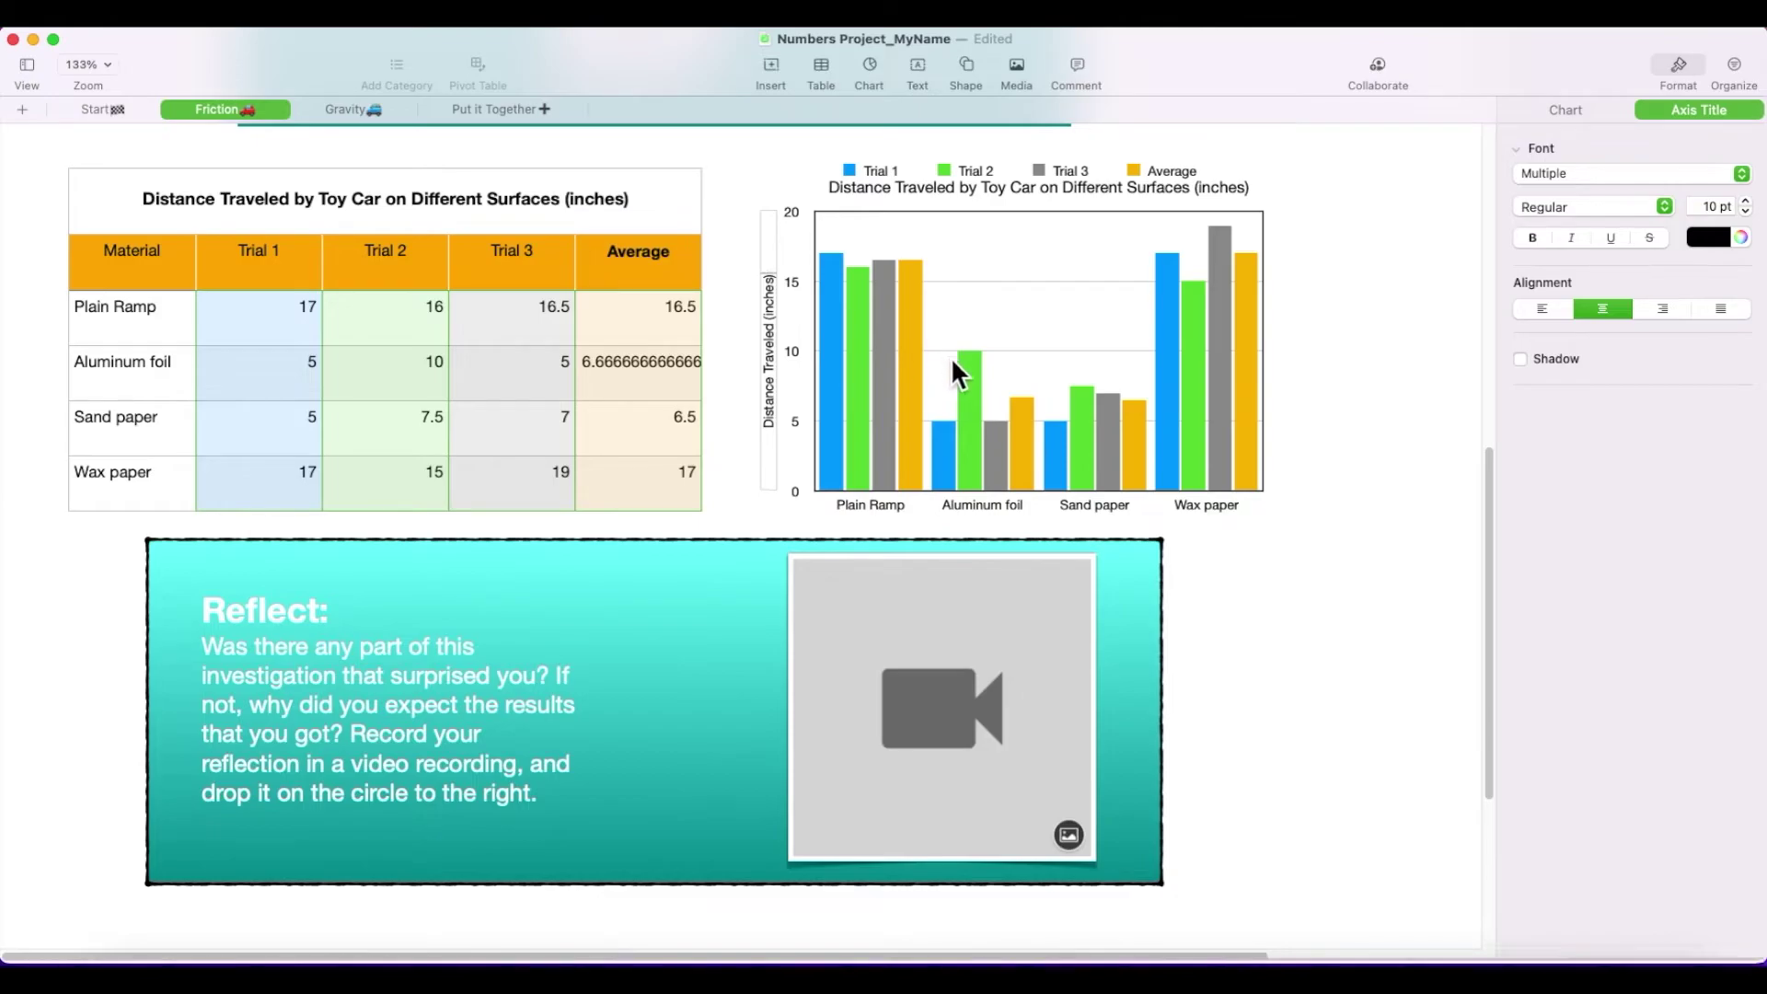
{"action": "left_click", "coordinate": [1291, 310]}
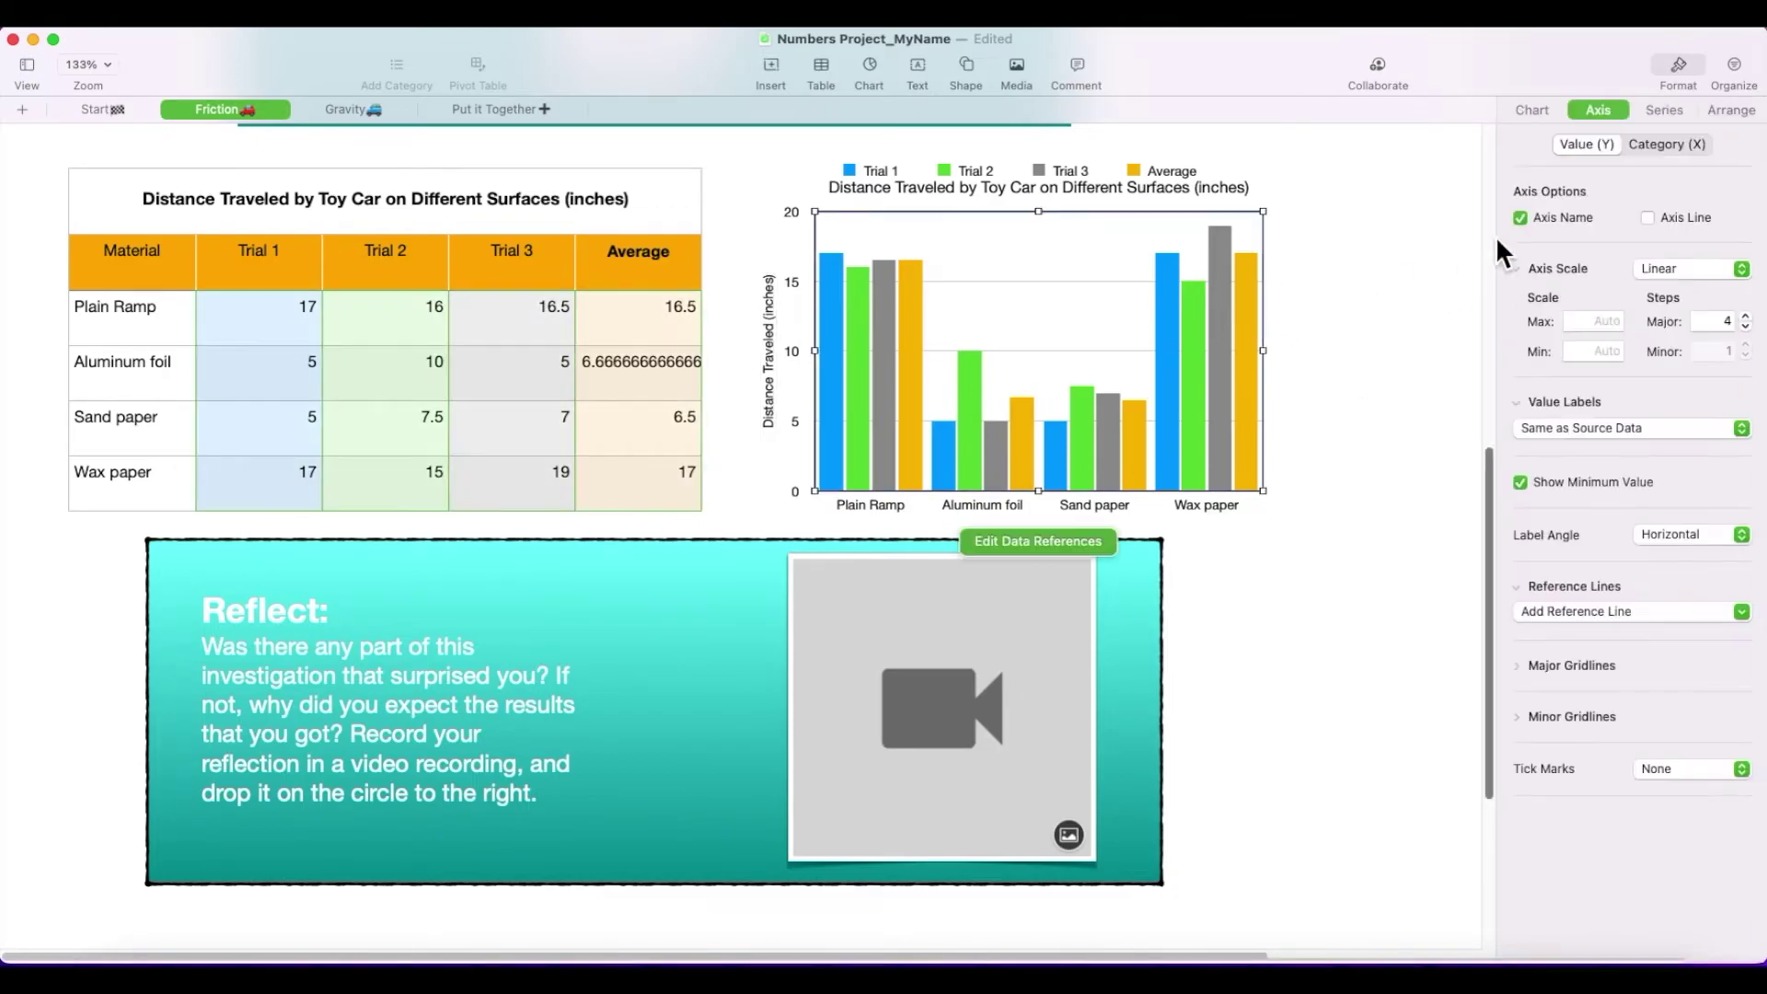
Step: Turn on the Category (X) axis name and set it to 'Surface'
{"action": "left_click", "coordinate": [1665, 150]}
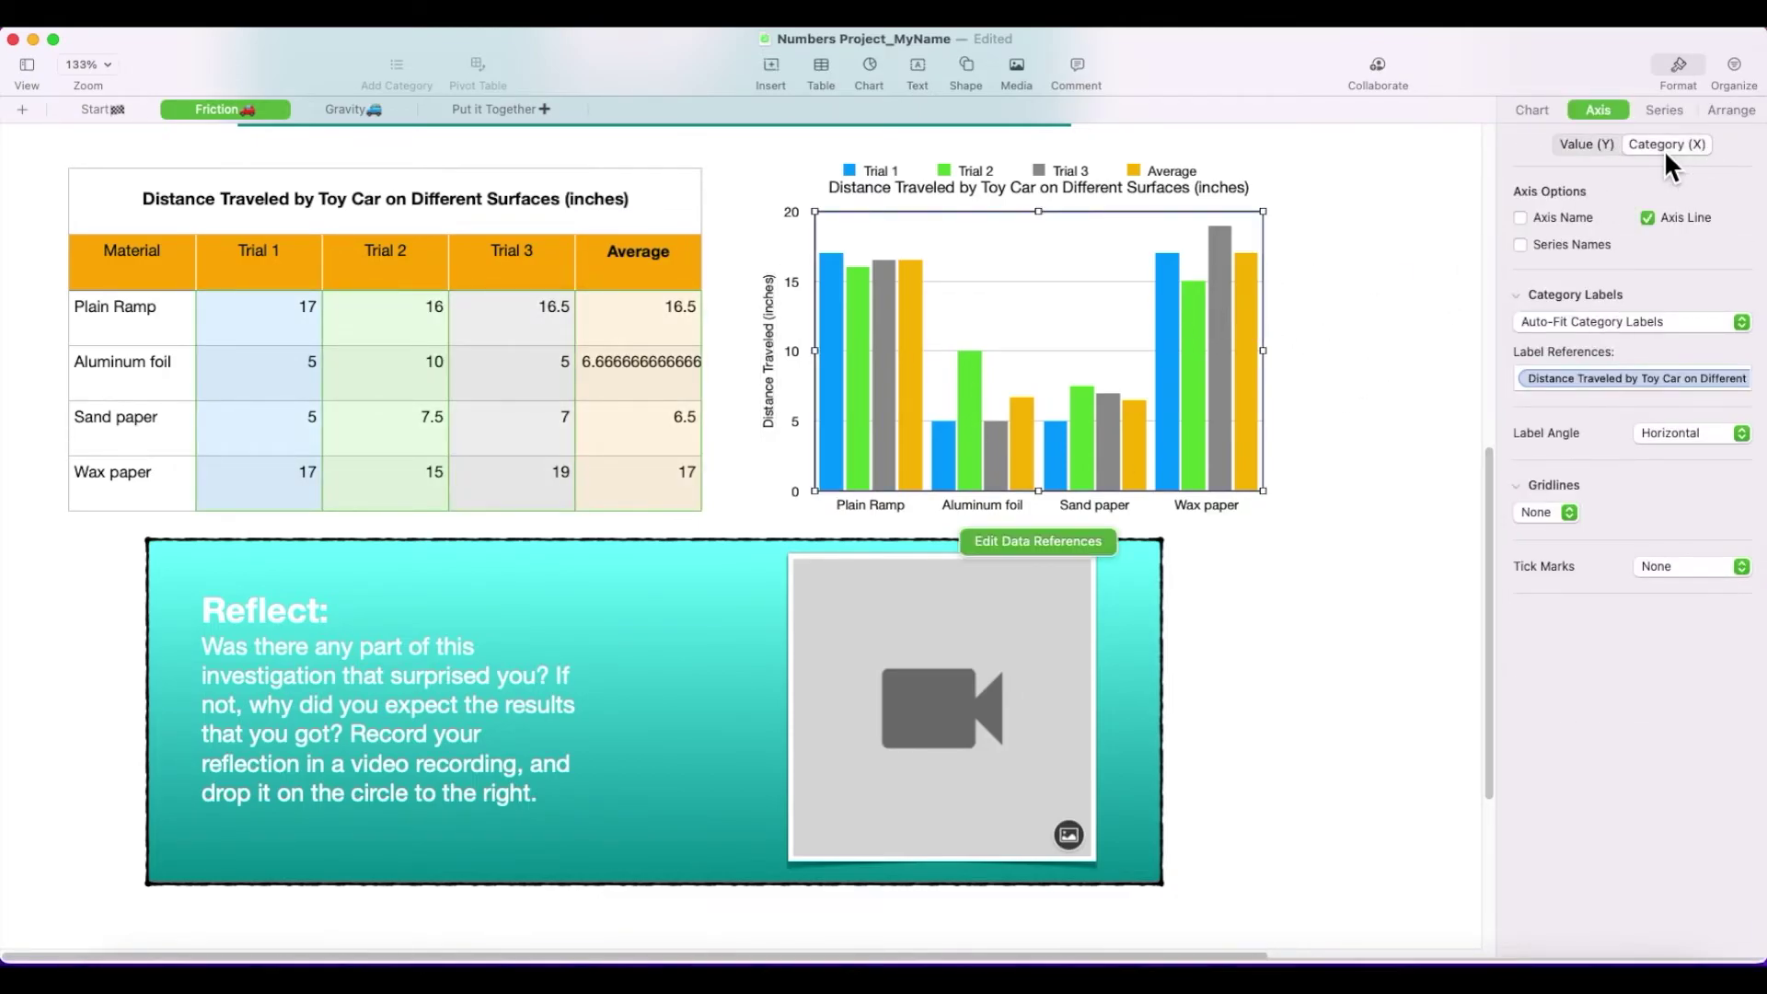
{"action": "left_click", "coordinate": [1521, 217]}
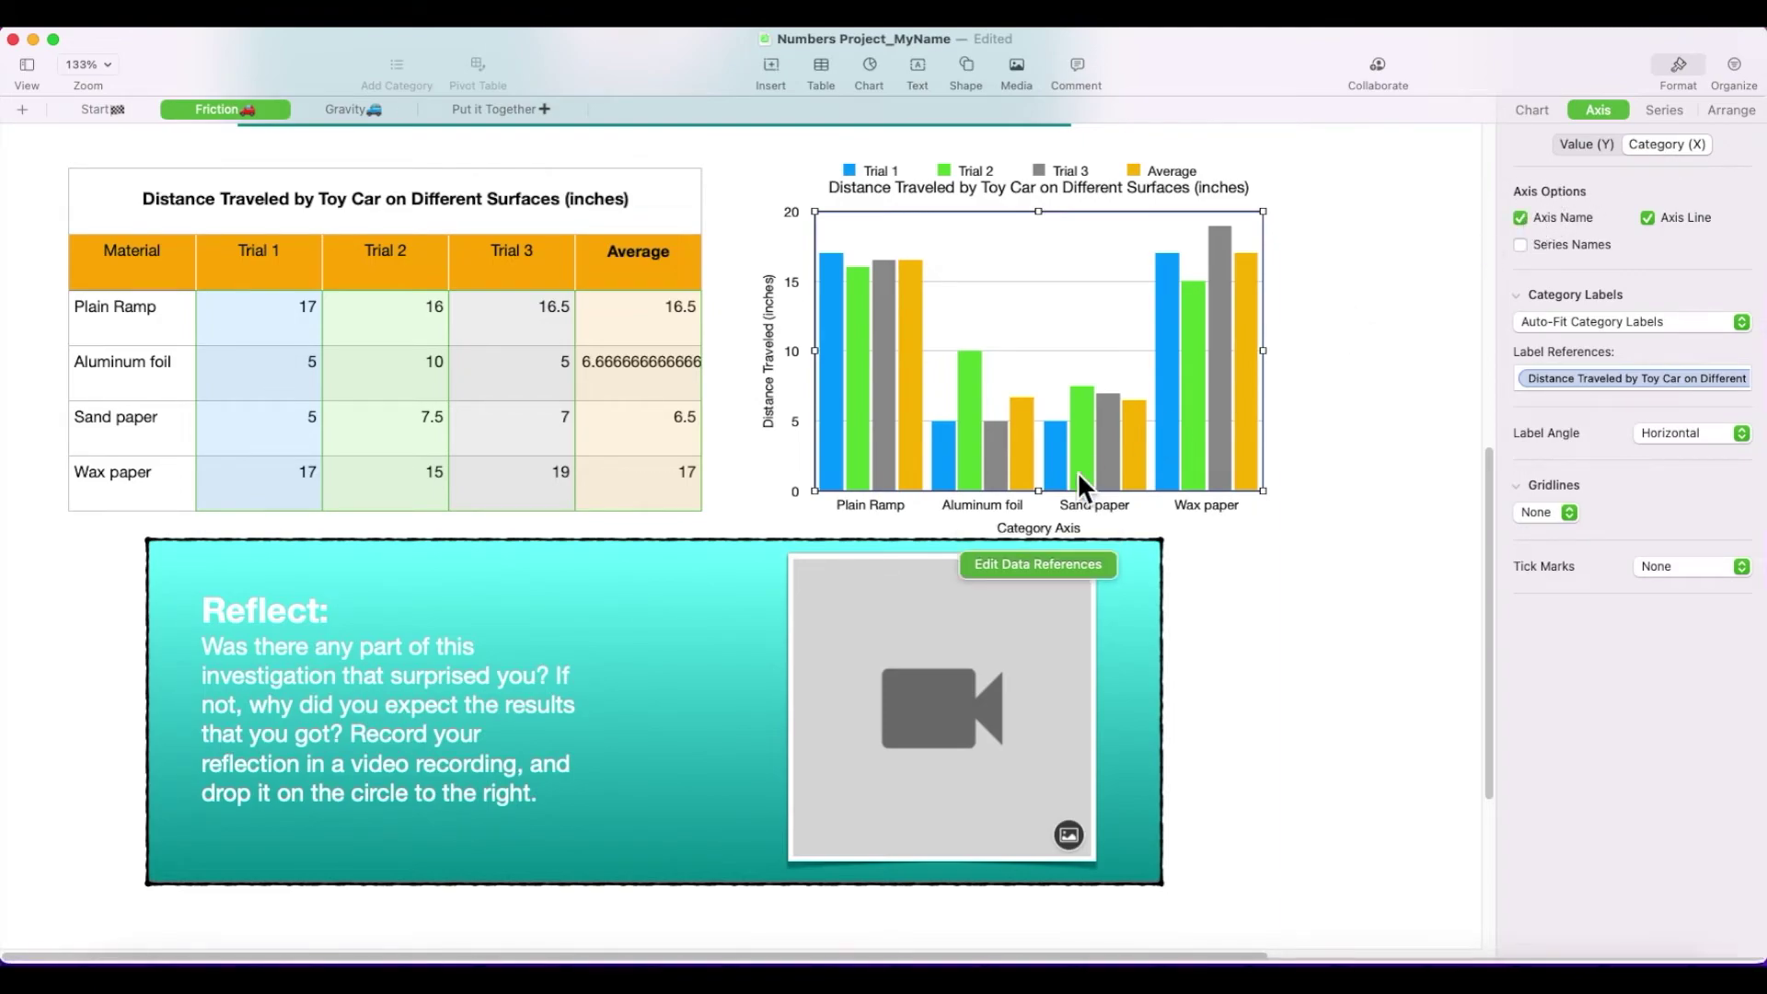
{"action": "double_click", "coordinate": [1046, 526]}
{"action": "type", "text": "S"}
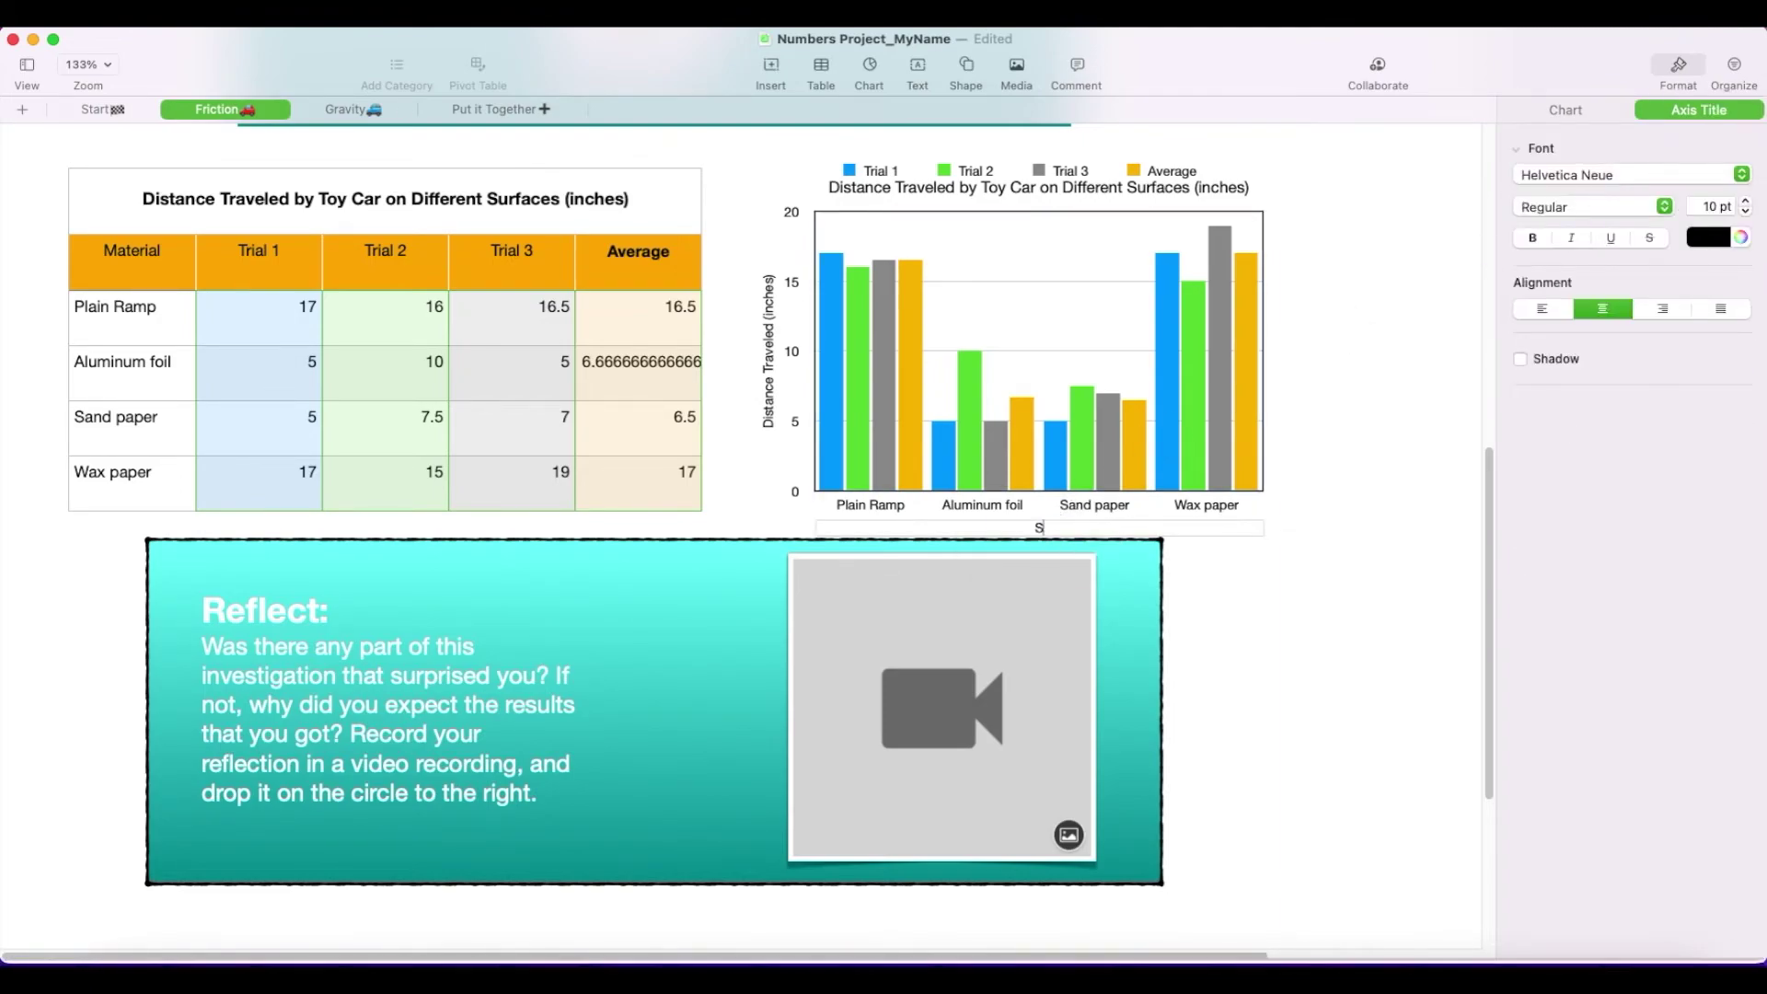
{"action": "type", "text": "urface"}
{"action": "left_click", "coordinate": [1300, 579]}
{"action": "scroll", "coordinate": [1324, 466], "scroll_direction": "up", "scroll_amount": 1}
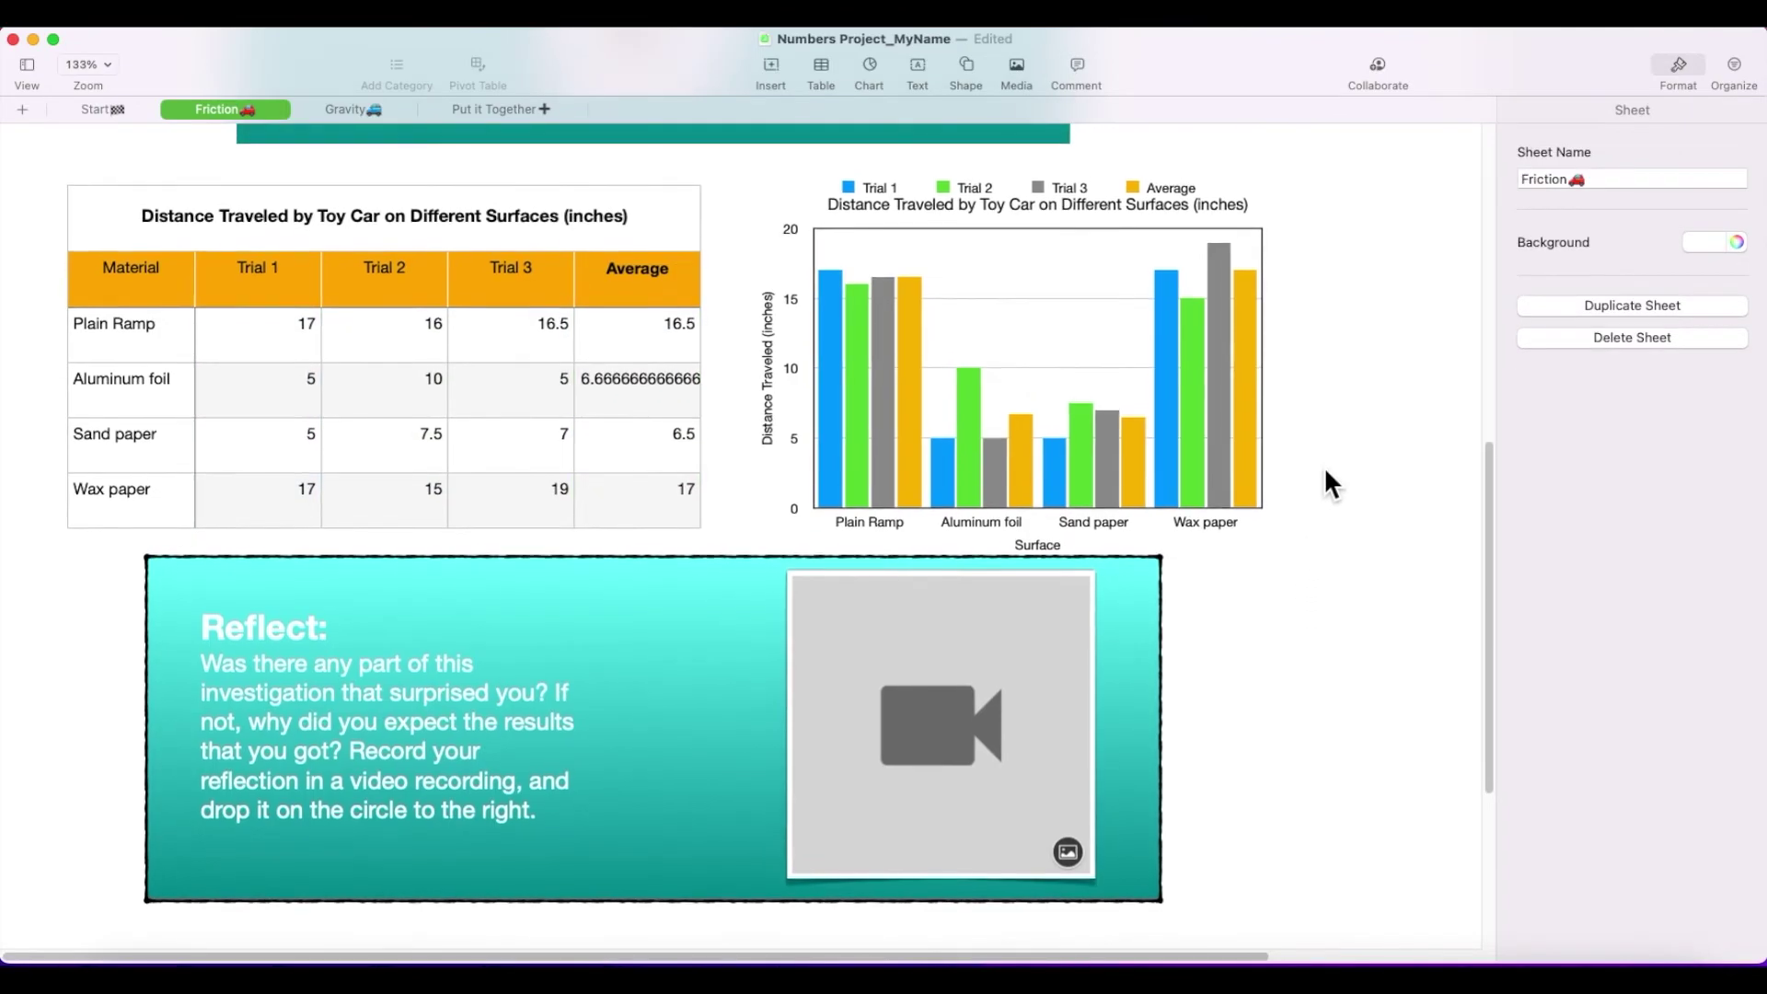
{"action": "scroll", "coordinate": [1325, 472], "scroll_direction": "down", "scroll_amount": 1}
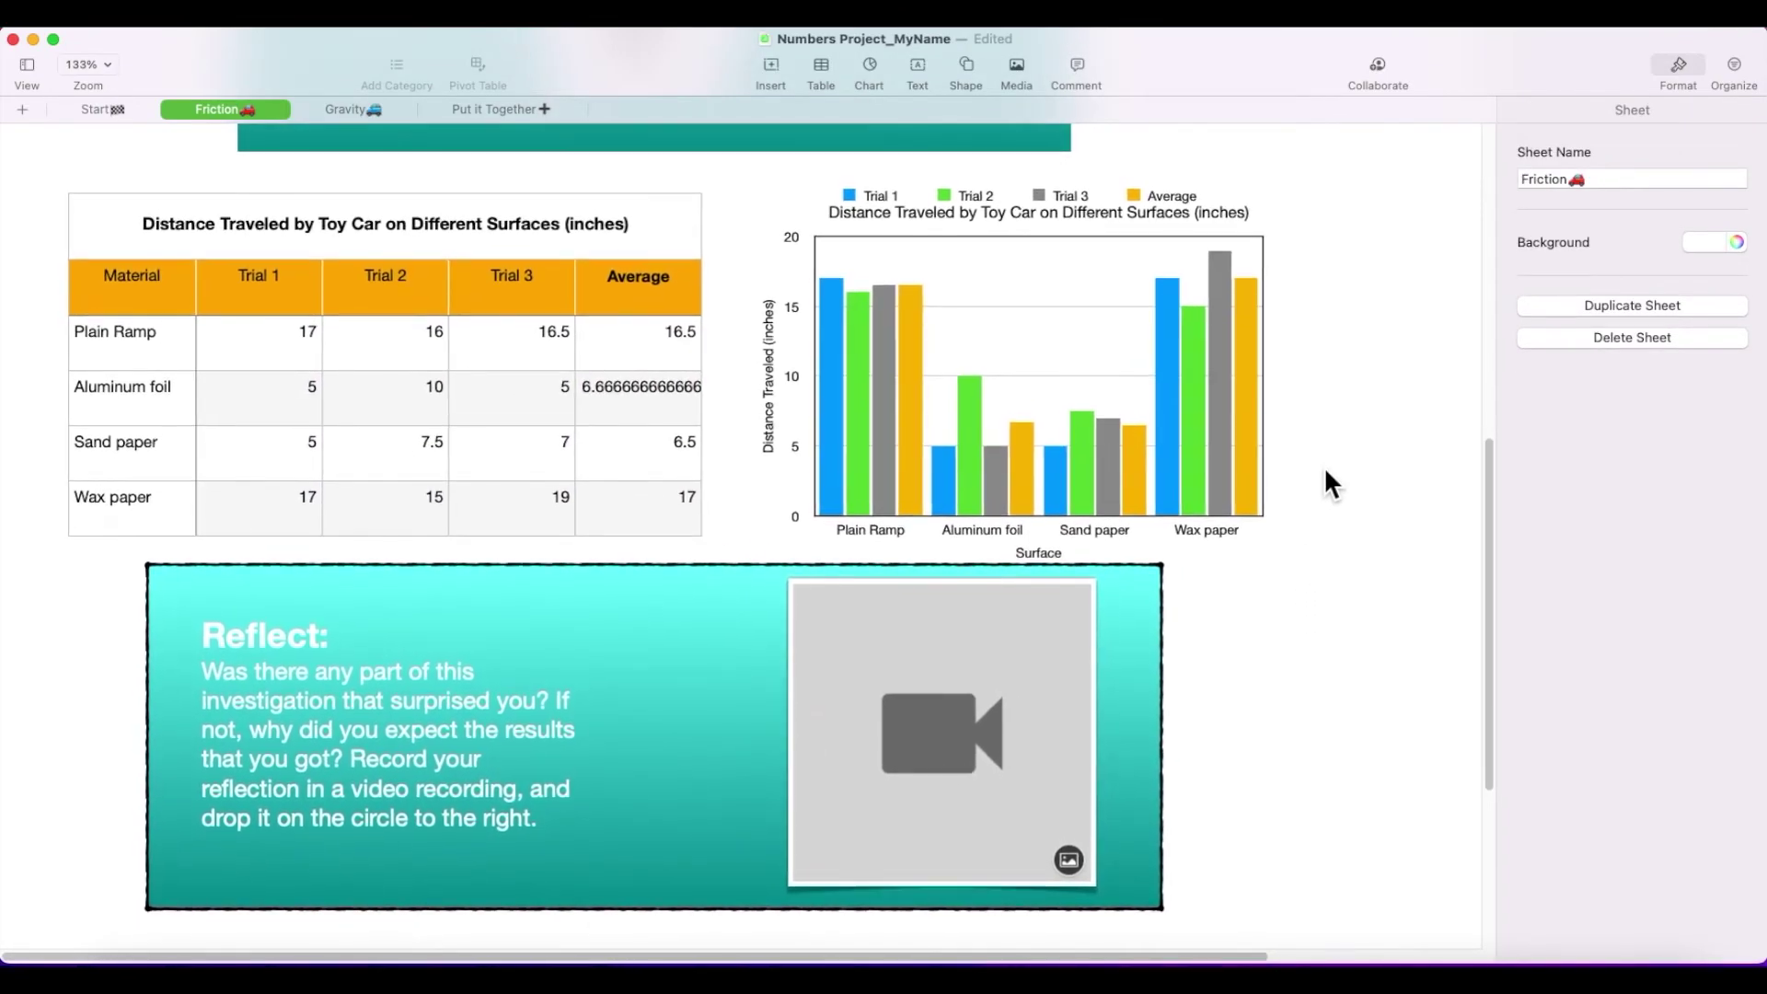
Step: Drag the chart legend down to sit below the chart title
{"action": "left_click", "coordinate": [1161, 198]}
{"action": "left_click_drag", "start_coordinate": [1160, 198], "coordinate": [1161, 255]}
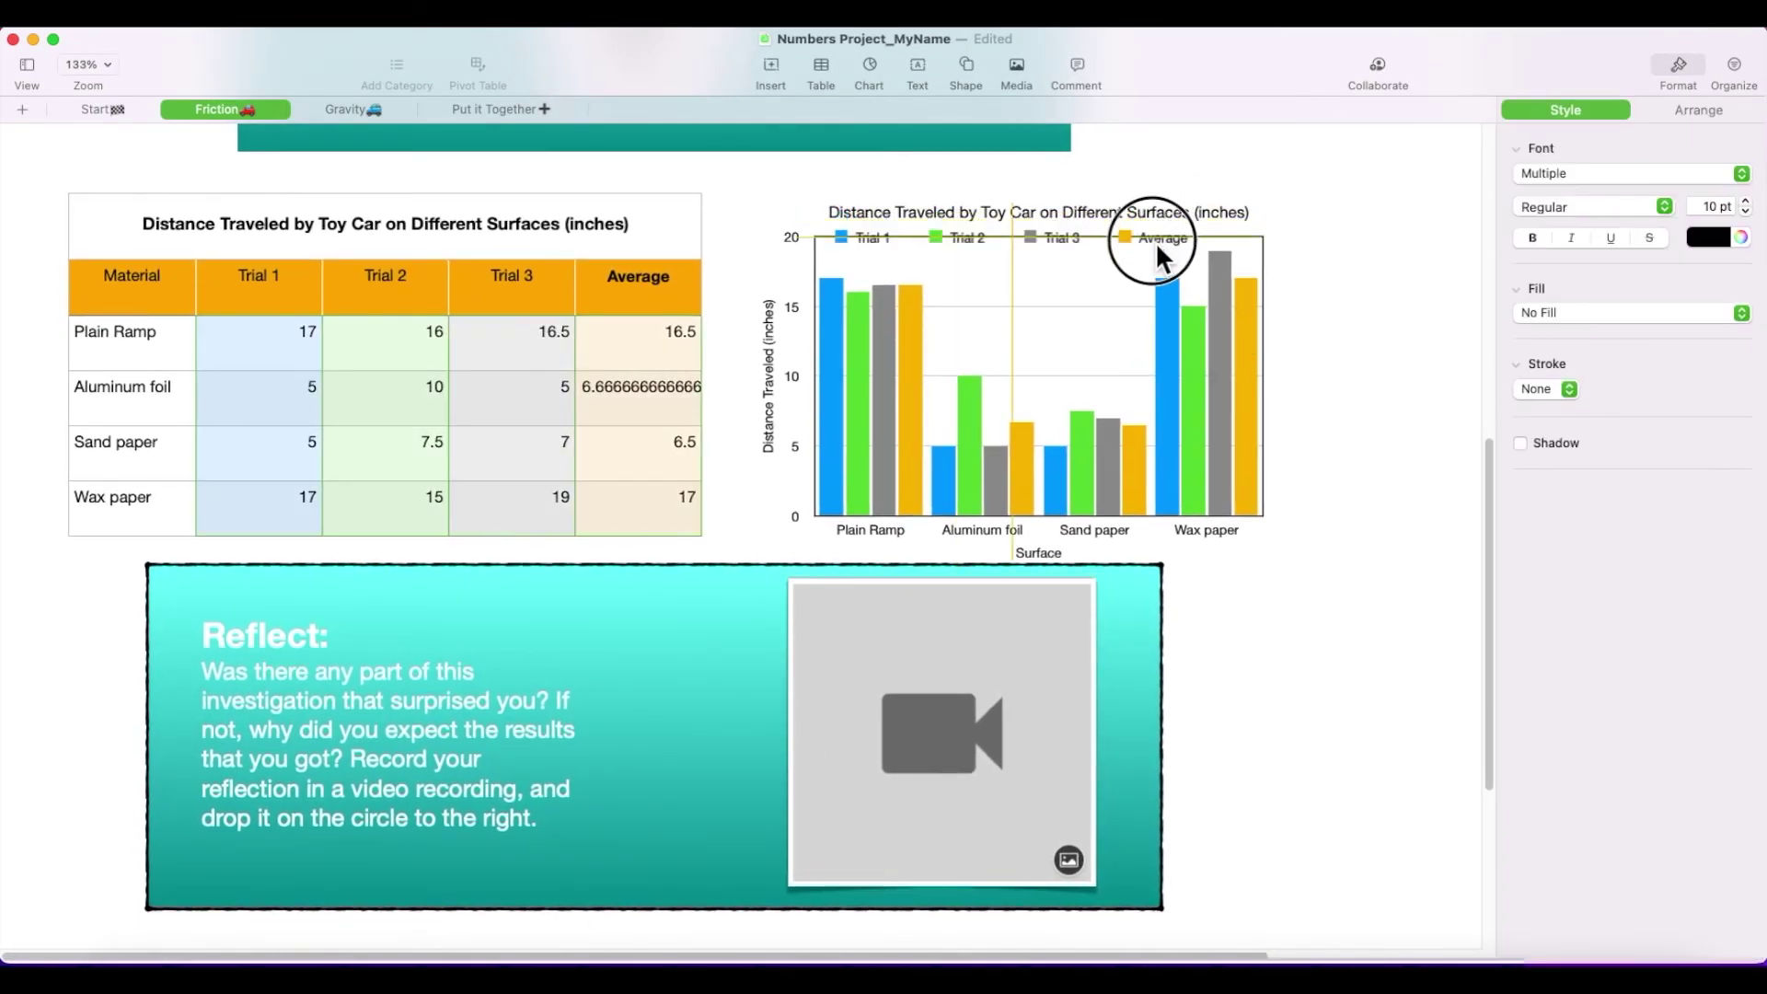